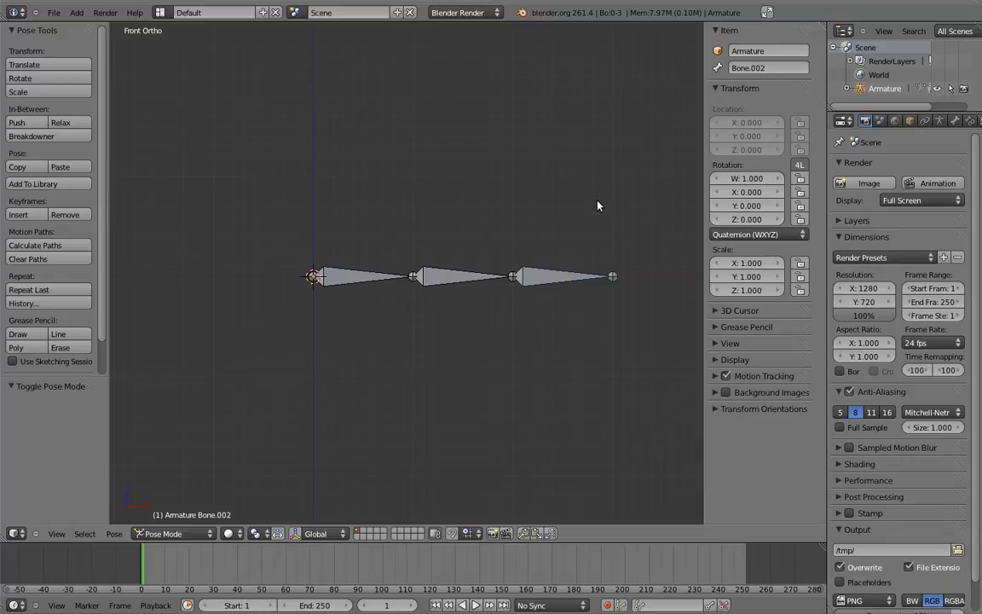
Curl the chain like a finger by rotating the middle bone, the tip bone, then the base bone
right_click(479, 278)
key(r)
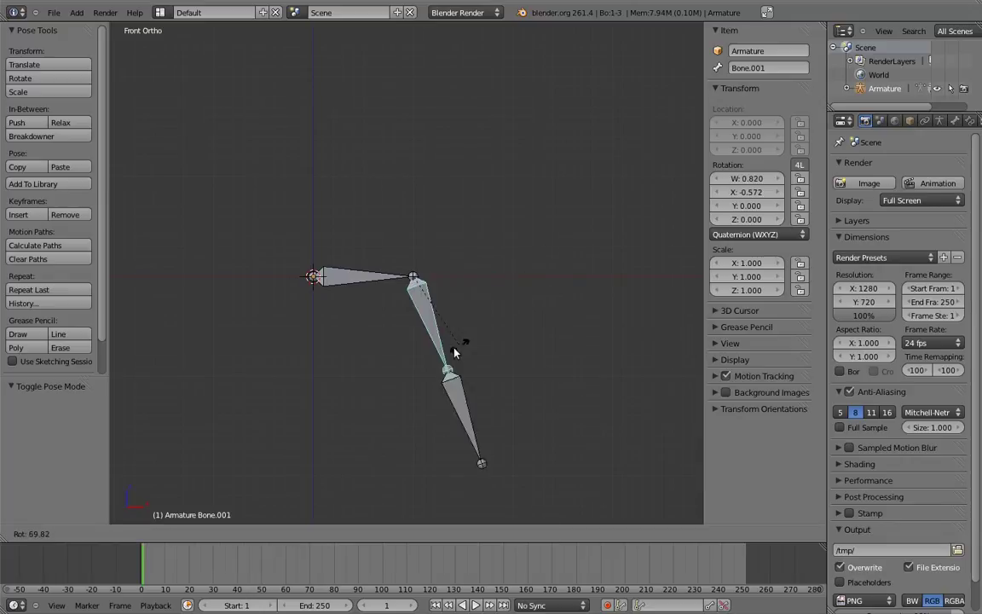
click(378, 406)
right_click(377, 406)
key(r)
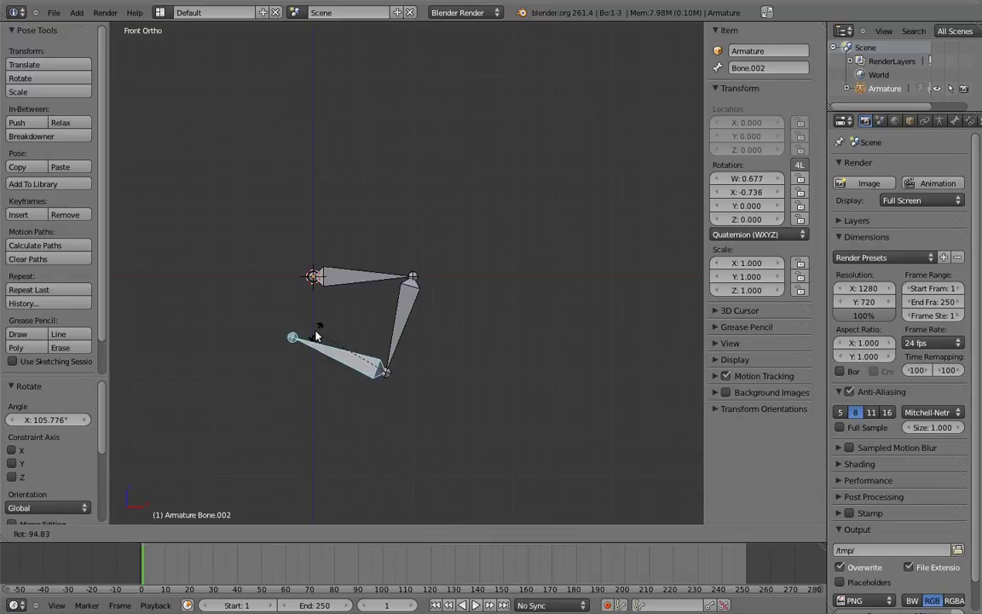
click(318, 337)
right_click(368, 275)
key(r)
click(360, 372)
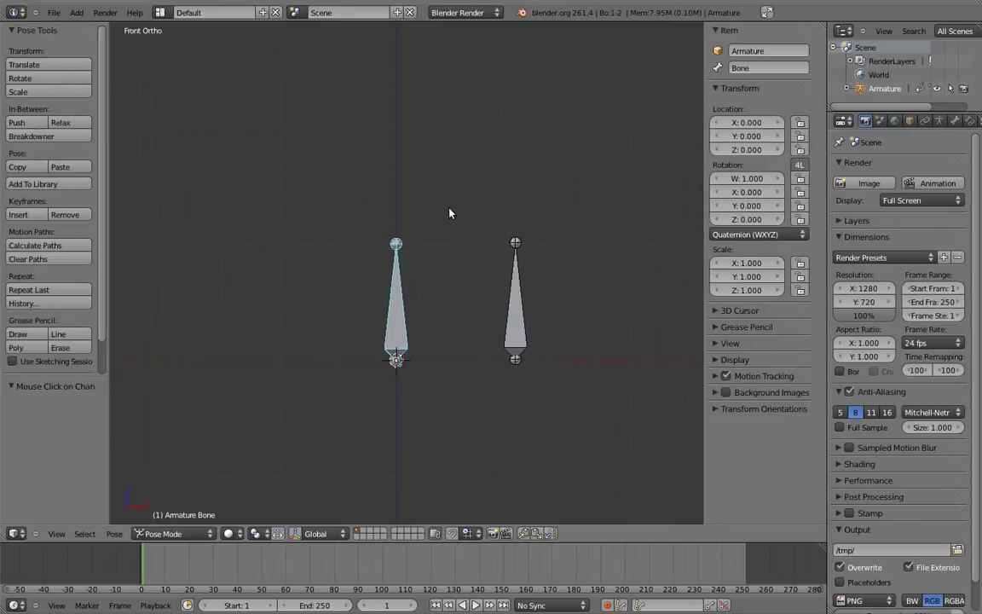
Scale the left bone up to about 1.73 after one cancelled try, tipping the right bone toward it
key(s)
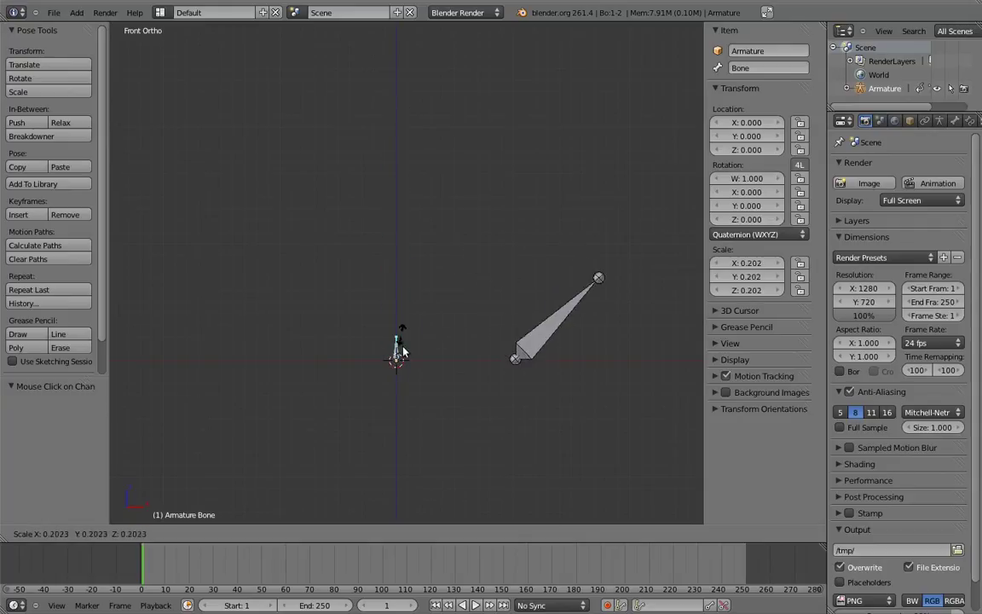
key(Escape)
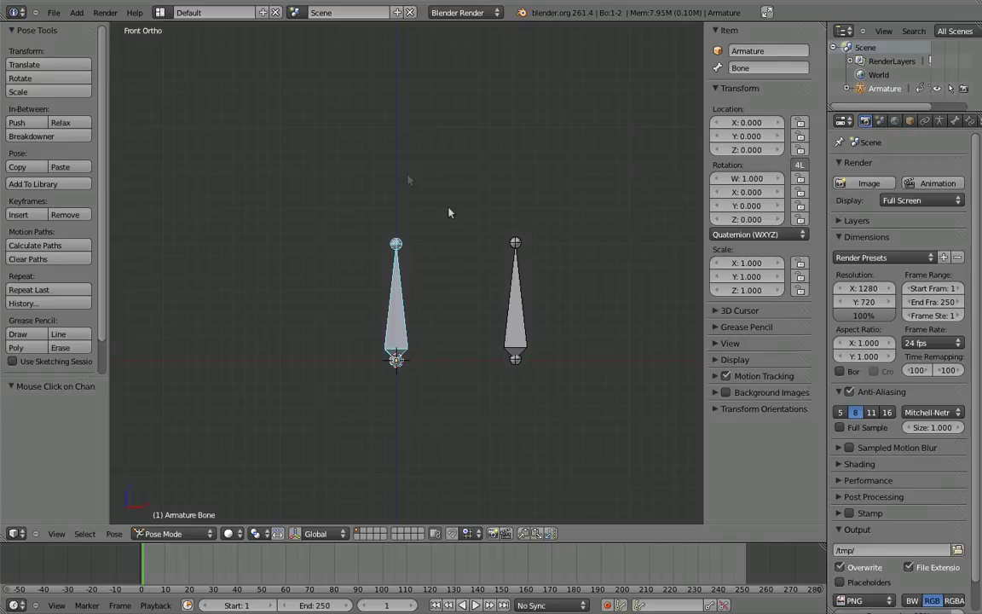
key(s)
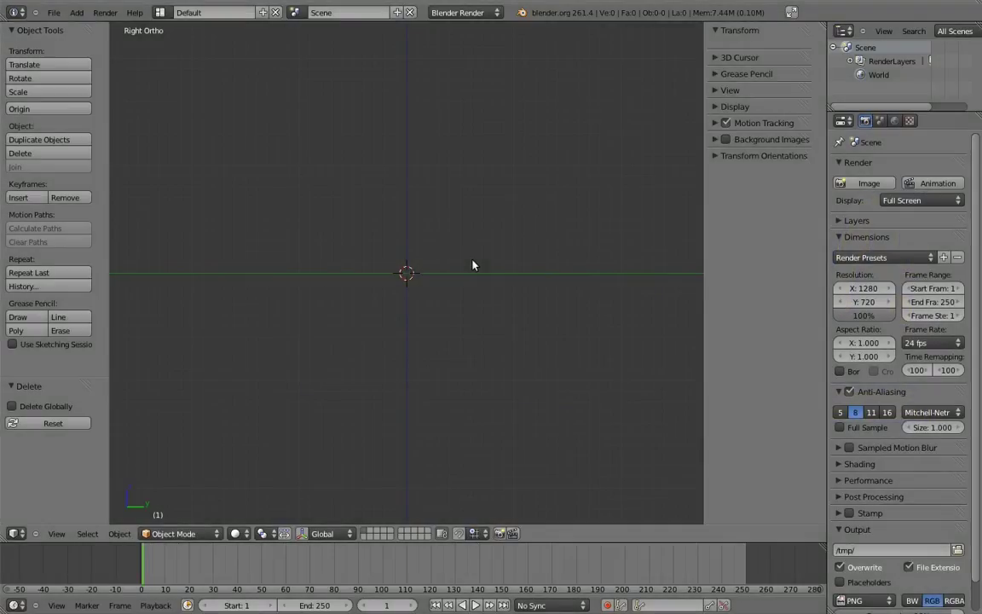
Add a single-bone armature, point it horizontally and extrude two more bones into a straight chain
key(shift+a)
mouse_move(474, 262)
click(517, 264)
key(Tab)
key(g)
click(550, 266)
shift+middle_drag(572, 256, 409, 253)
key(e)
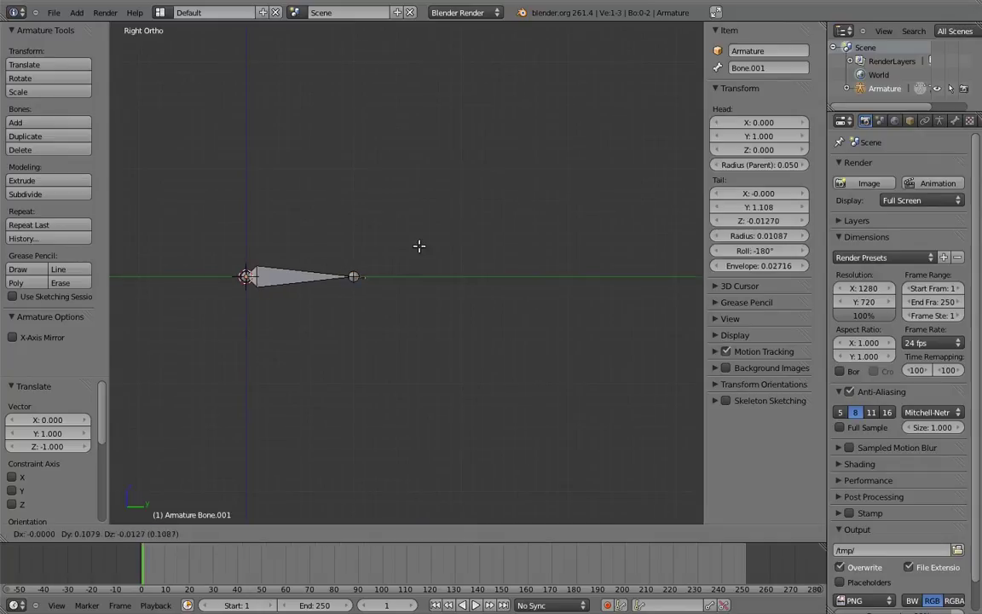
click(510, 233)
key(e)
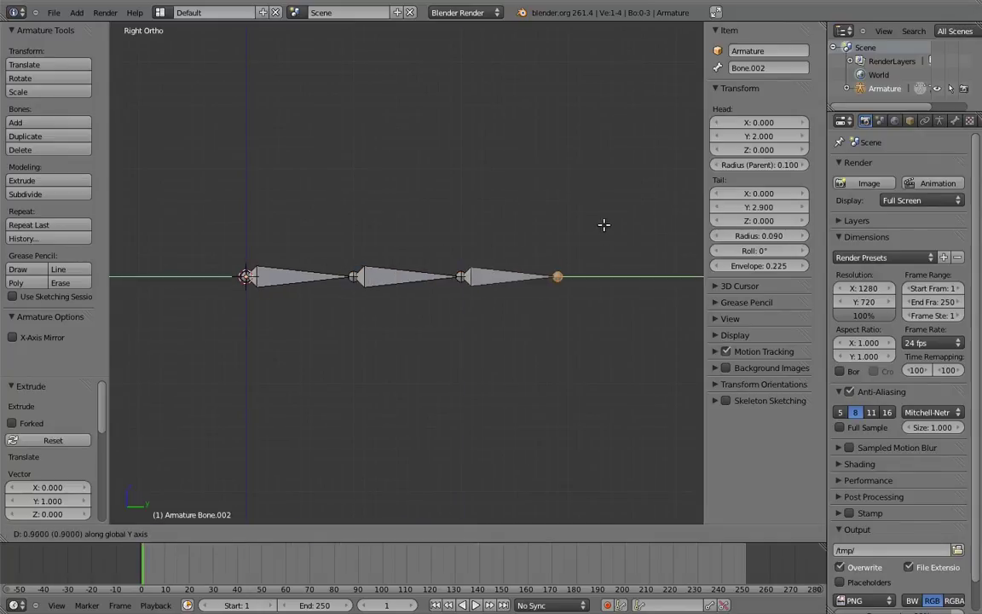
Display the armature as Wire and turn on bone Axes
click(909, 120)
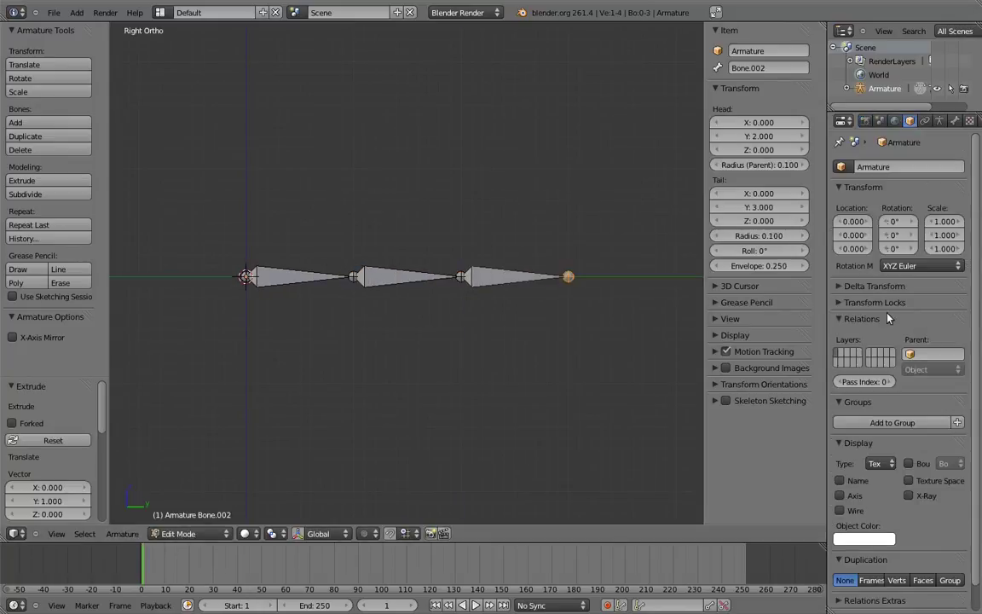
click(880, 463)
click(870, 418)
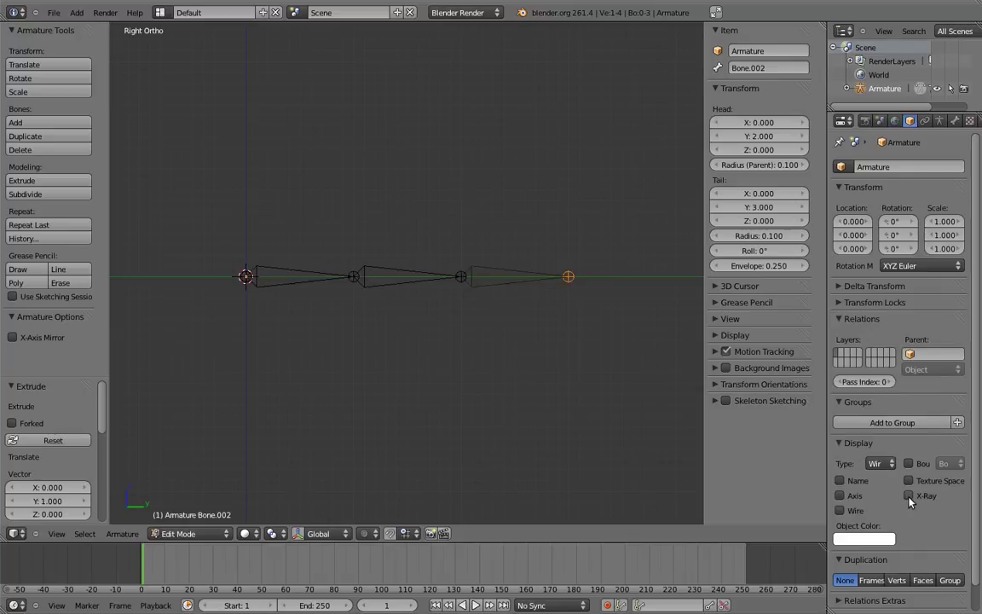
click(939, 120)
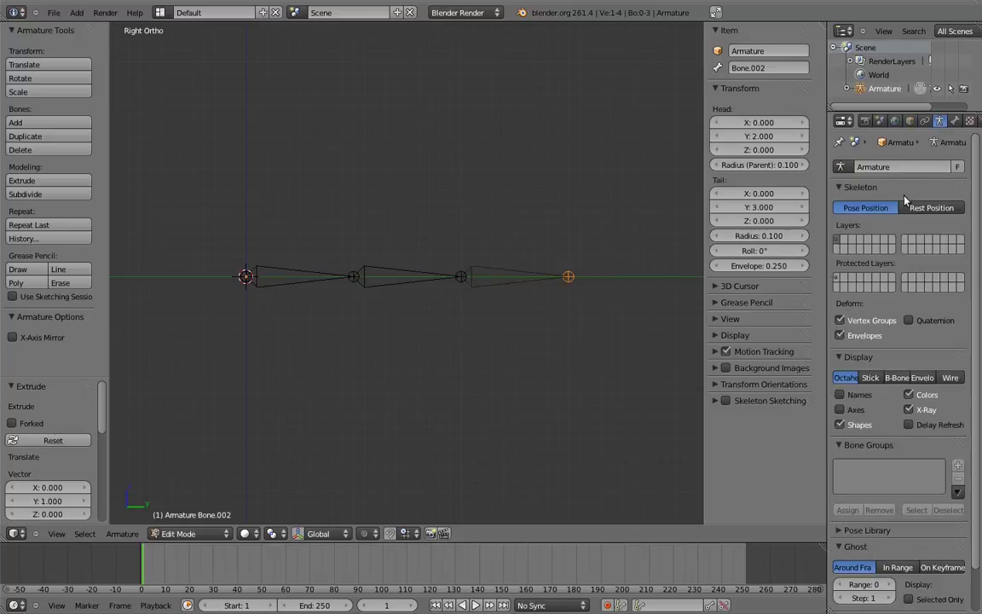
click(840, 409)
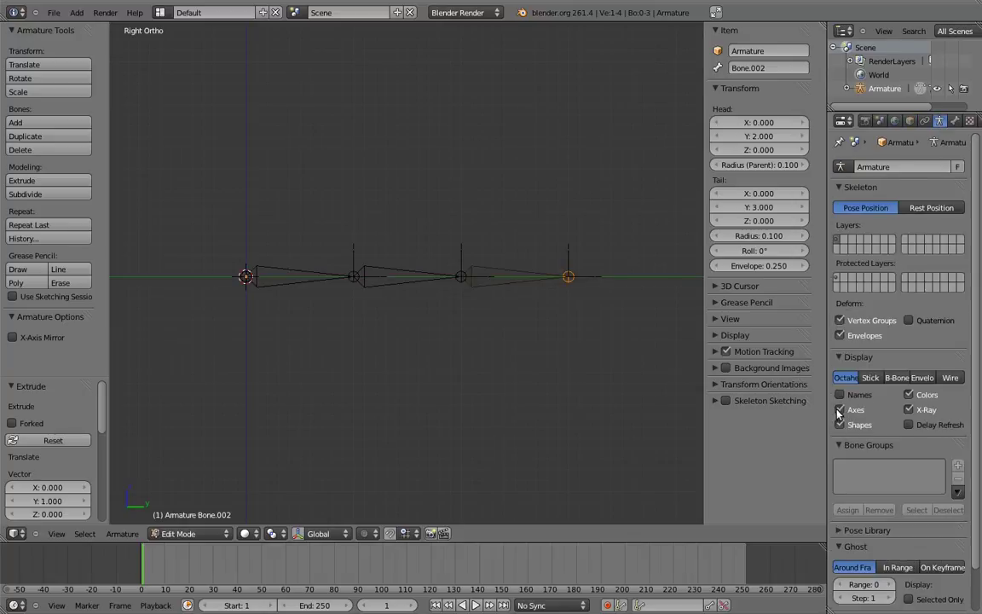
Rename the three bones def.01, digit.02 and digit.03
right_click(319, 274)
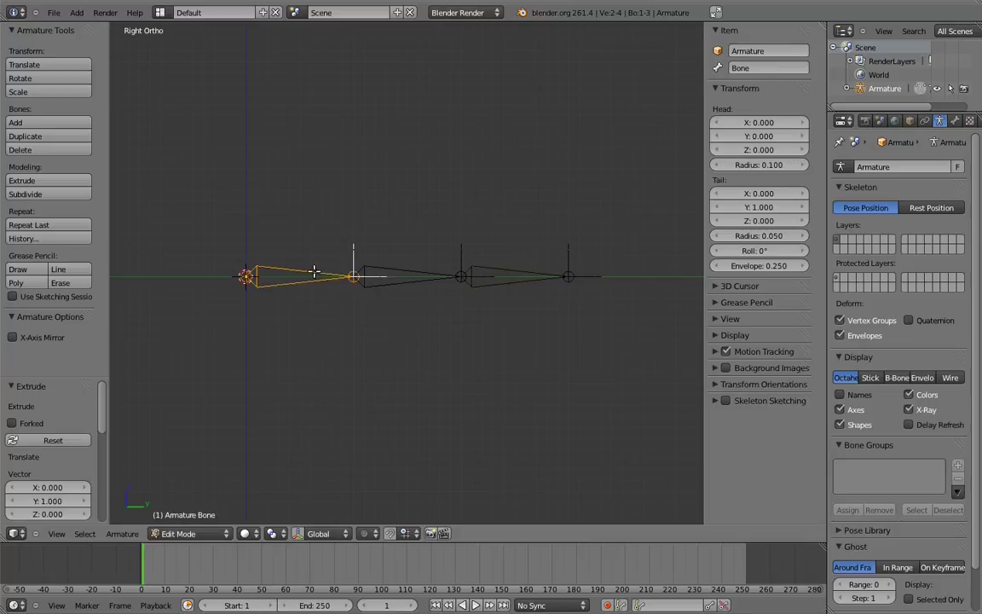
click(739, 69)
text(def.01)
key(Return)
right_click(396, 274)
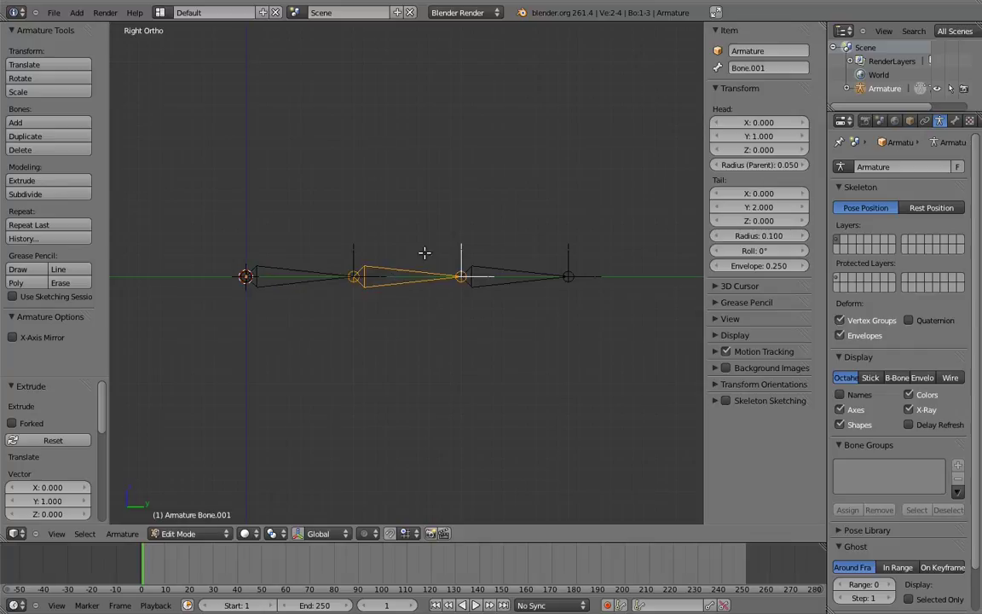
click(755, 71)
text(digit.02)
key(Return)
right_click(498, 269)
click(738, 68)
text(digit.03)
key(Return)
middle_drag(595, 217, 413, 207)
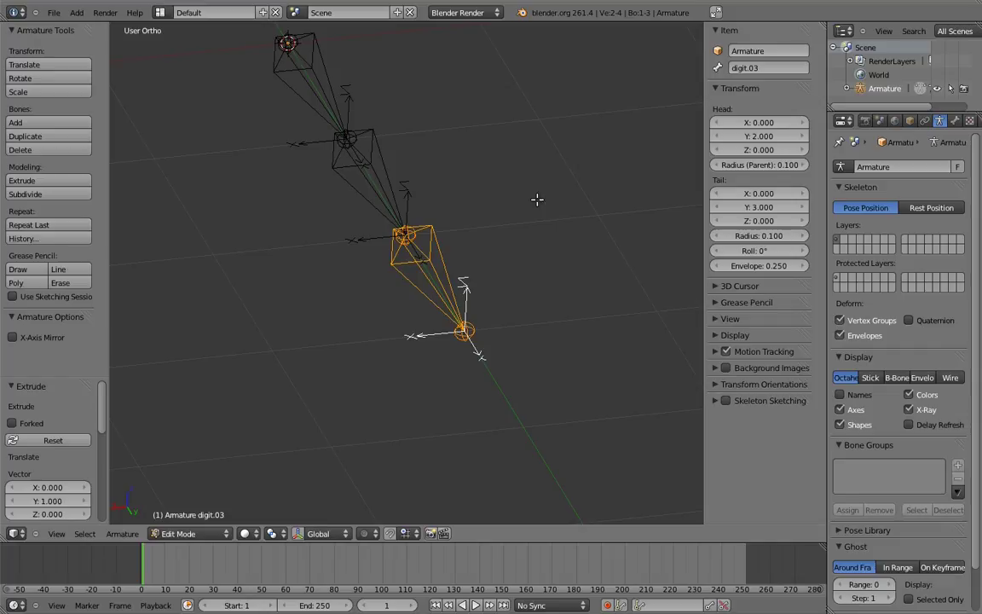
In Pose Mode, test-bend the tip bone, then clear the rotation with Alt+R
key(KP_3)
key(Tab)
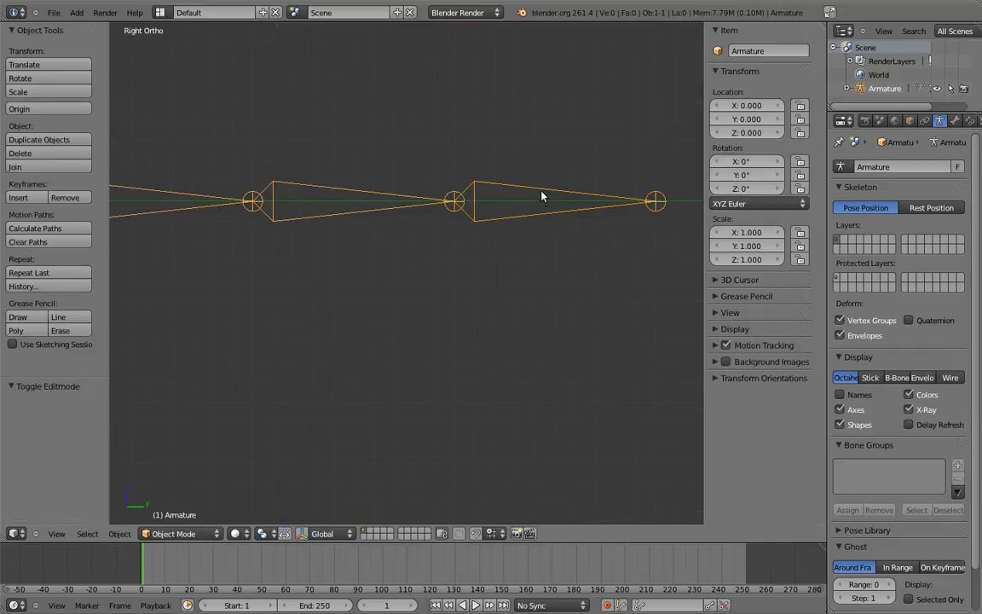
key(ctrl+Tab)
key(r)
click(508, 273)
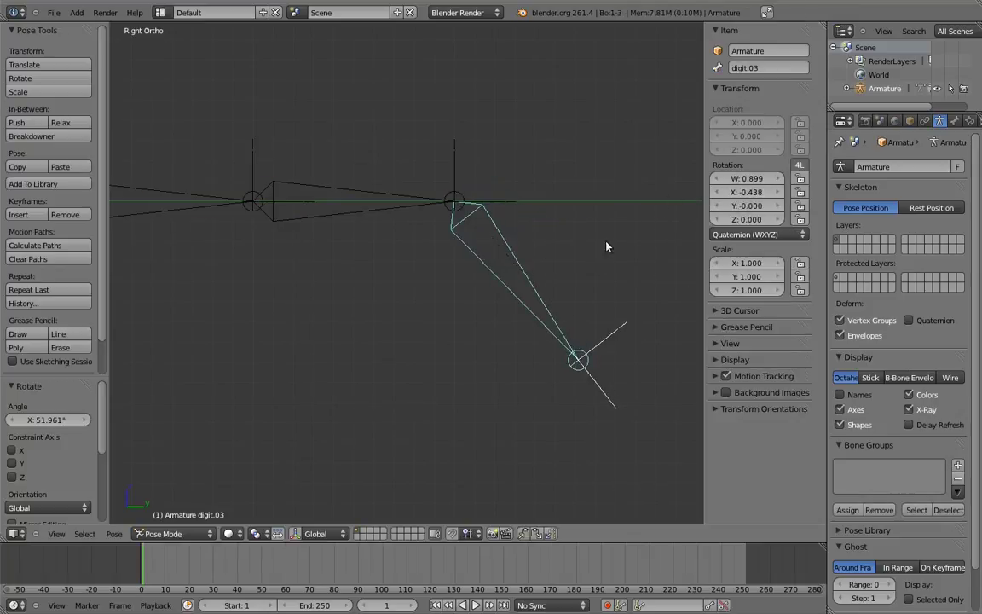
key(alt+r)
In Edit Mode, roll all bones by 180°, then return to Pose Mode
key(Tab)
middle_drag(583, 314, 515, 243)
key(a)
key(a)
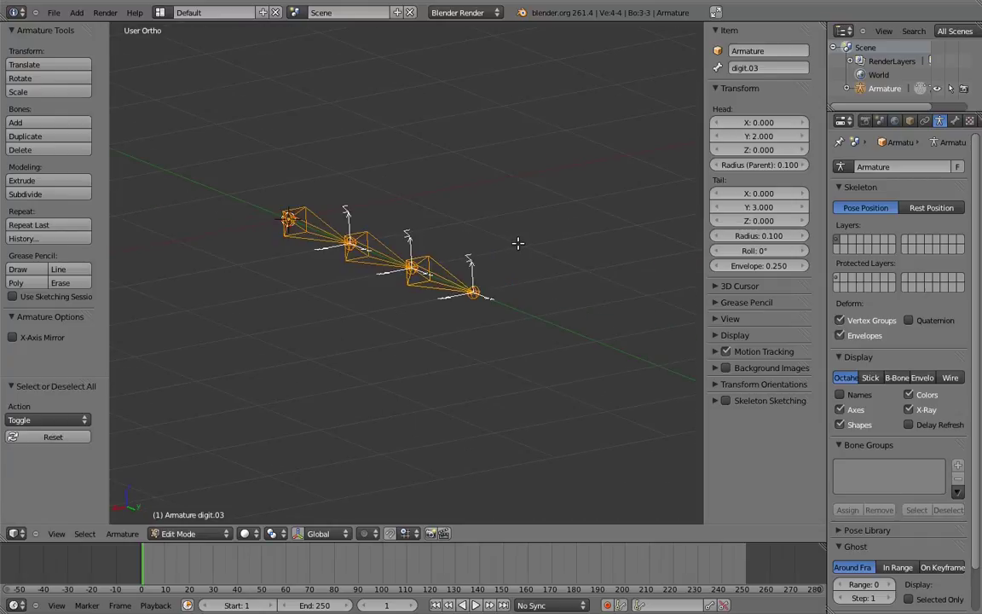
key(ctrl+r)
text(180)
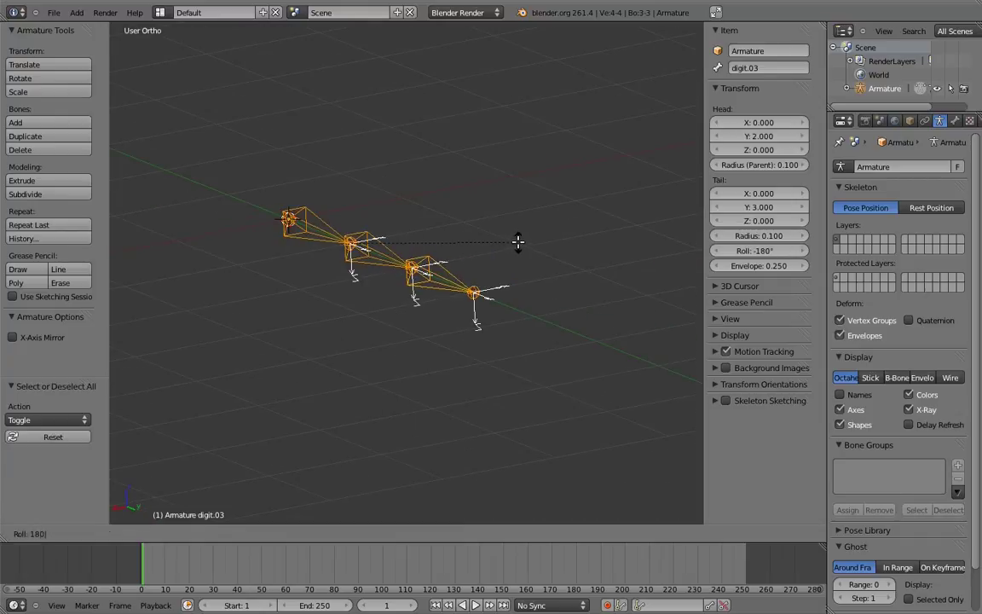
key(Return)
key(ctrl+Tab)
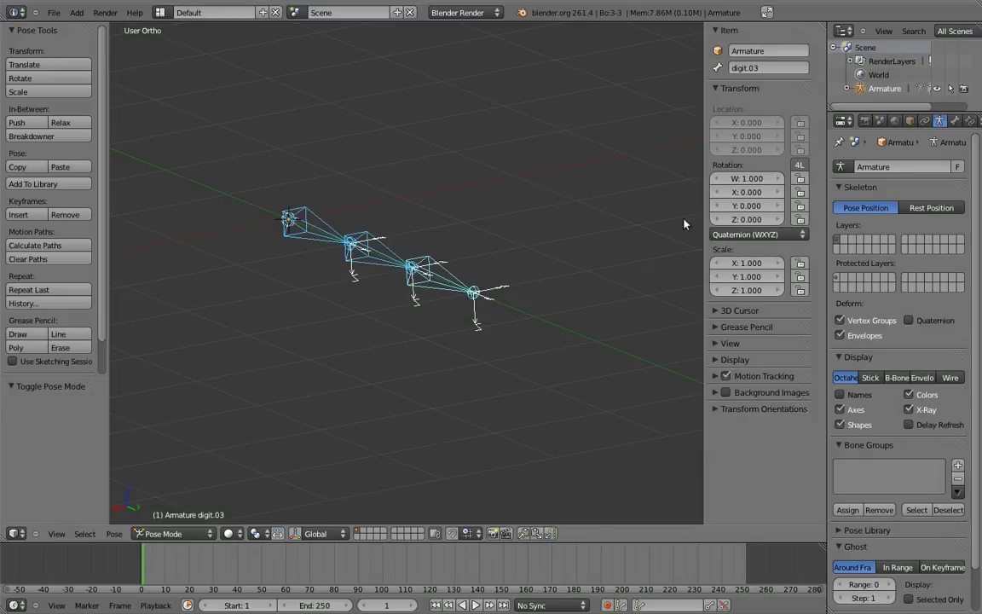
Set the rotation mode of digit.03, digit.02 and digit.01 to YZX Euler
click(742, 234)
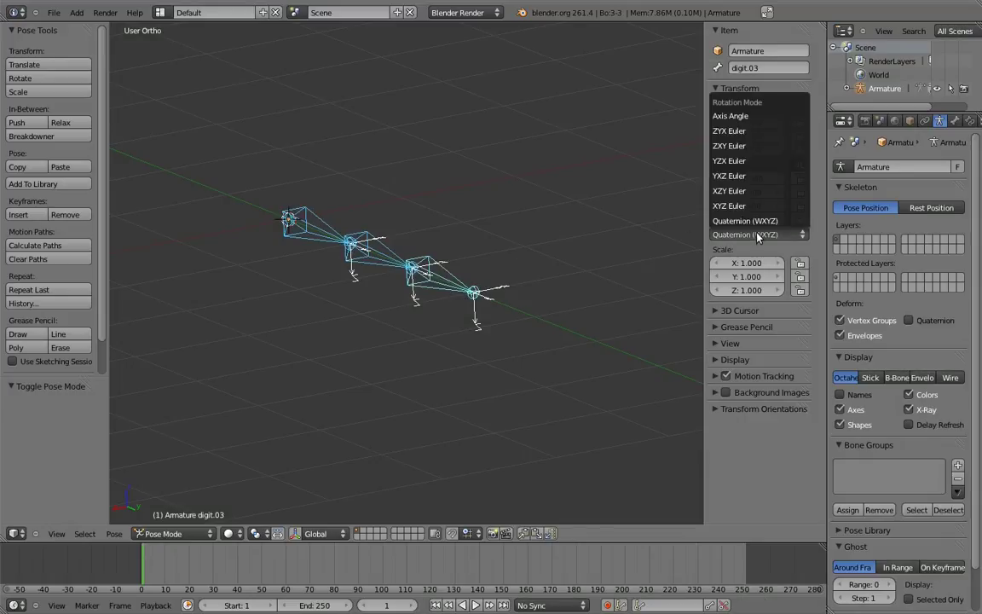
click(730, 162)
right_click(355, 227)
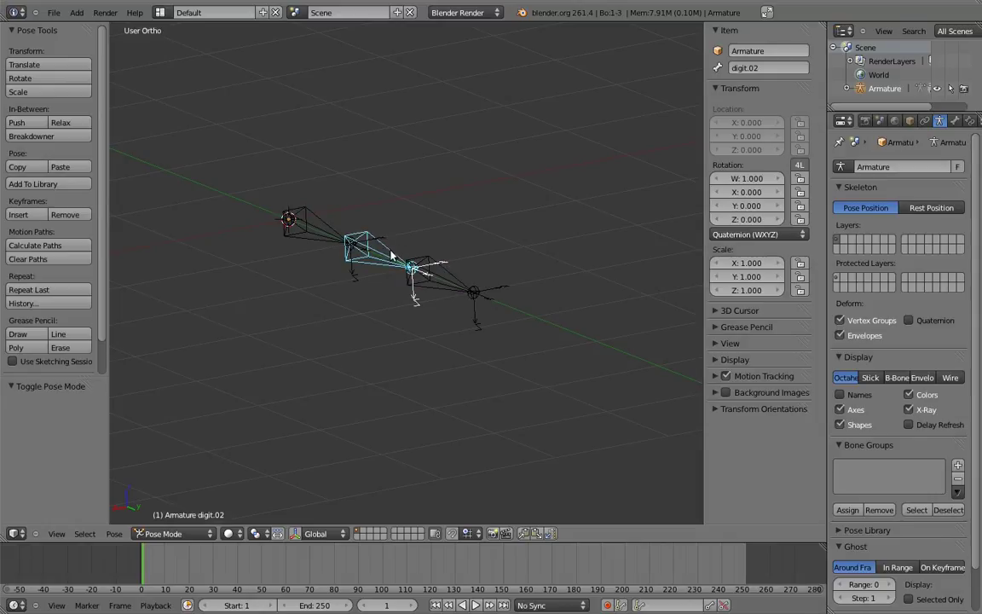
click(750, 235)
click(738, 161)
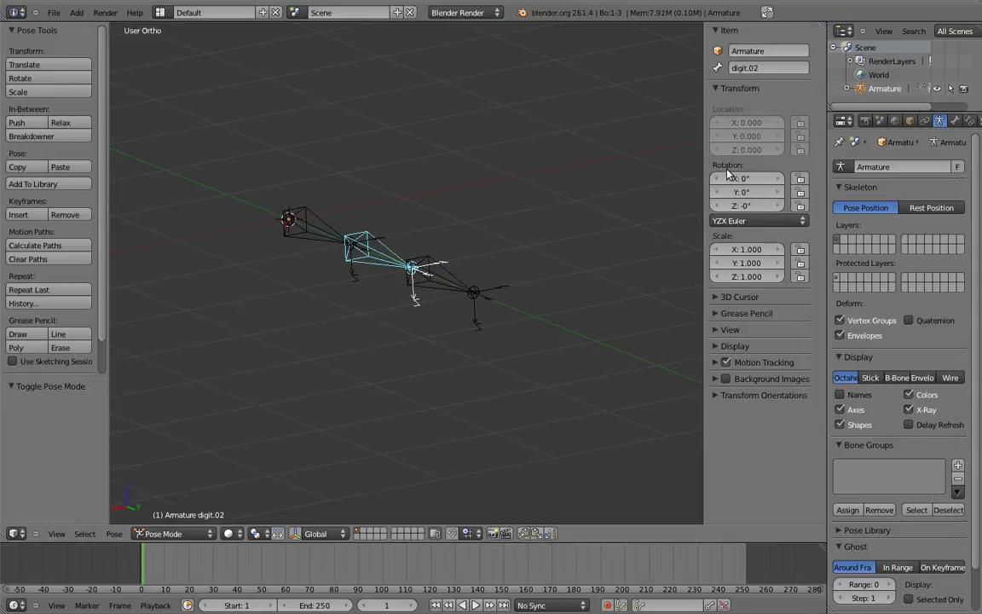
right_click(317, 229)
click(740, 233)
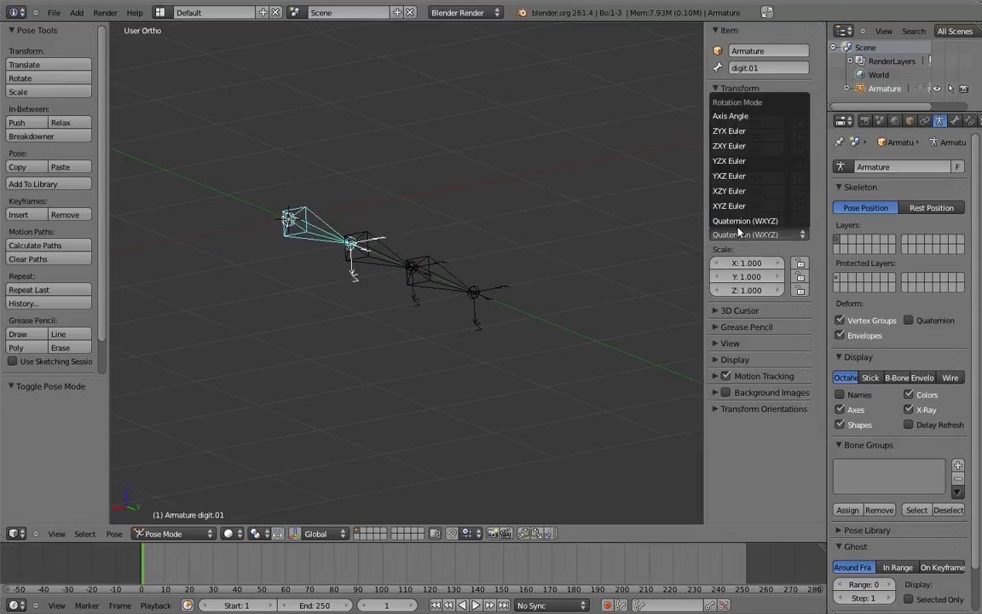
click(733, 162)
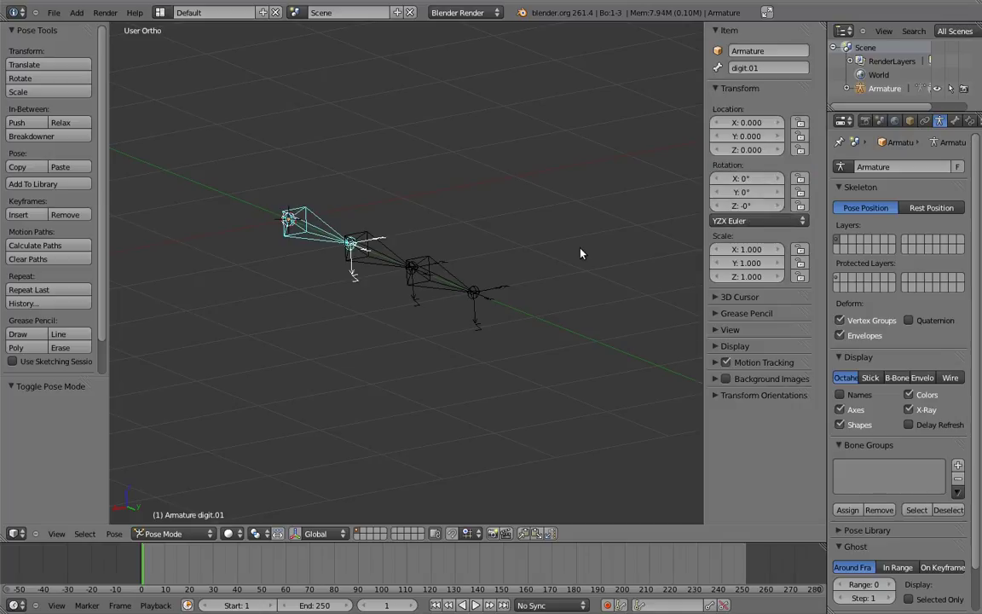
key(KP_3)
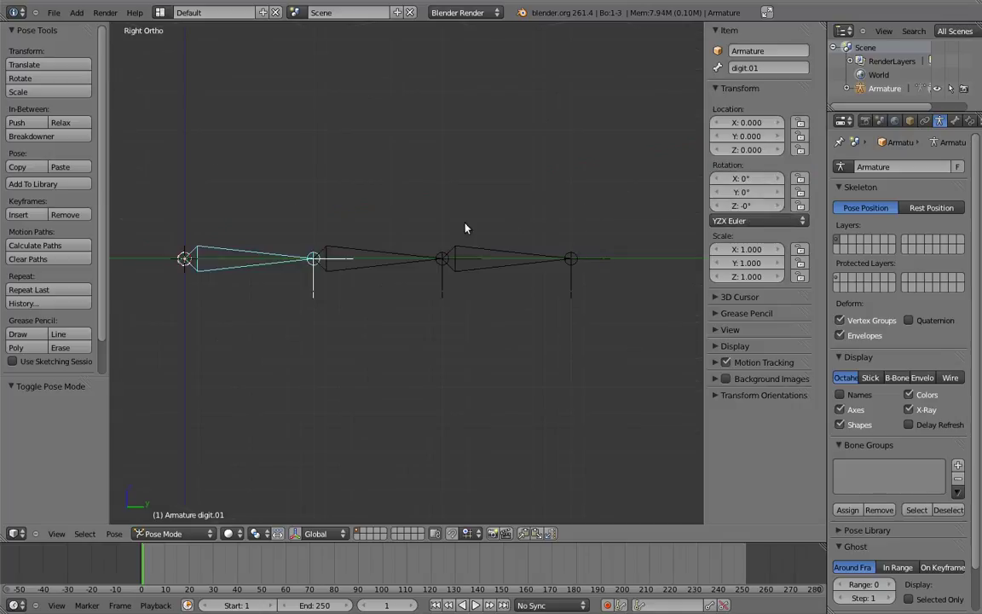
shift+middle_drag(418, 224, 446, 249)
key(Tab)
key(shift+d)
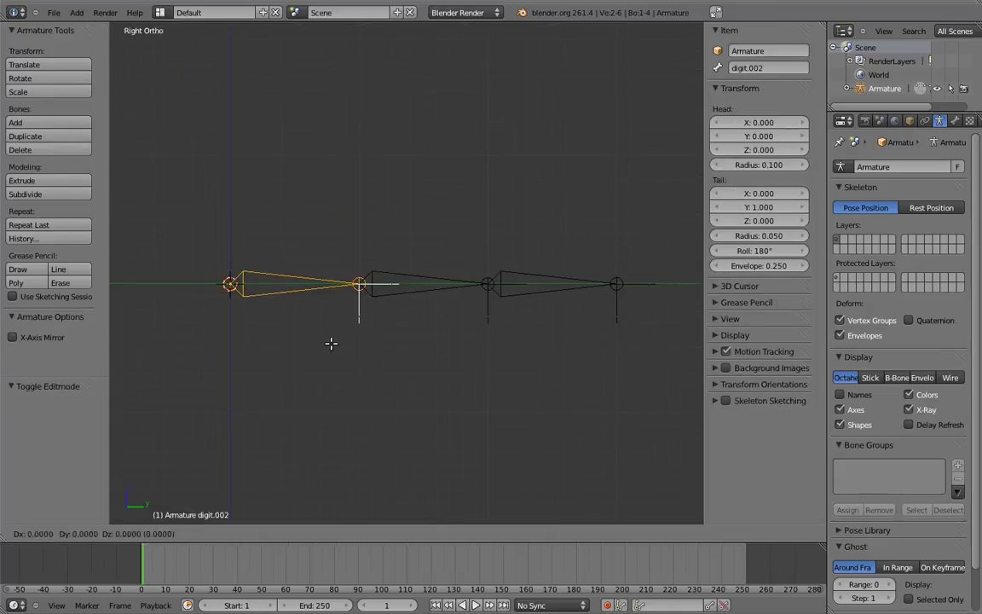
key(z)
key(Return)
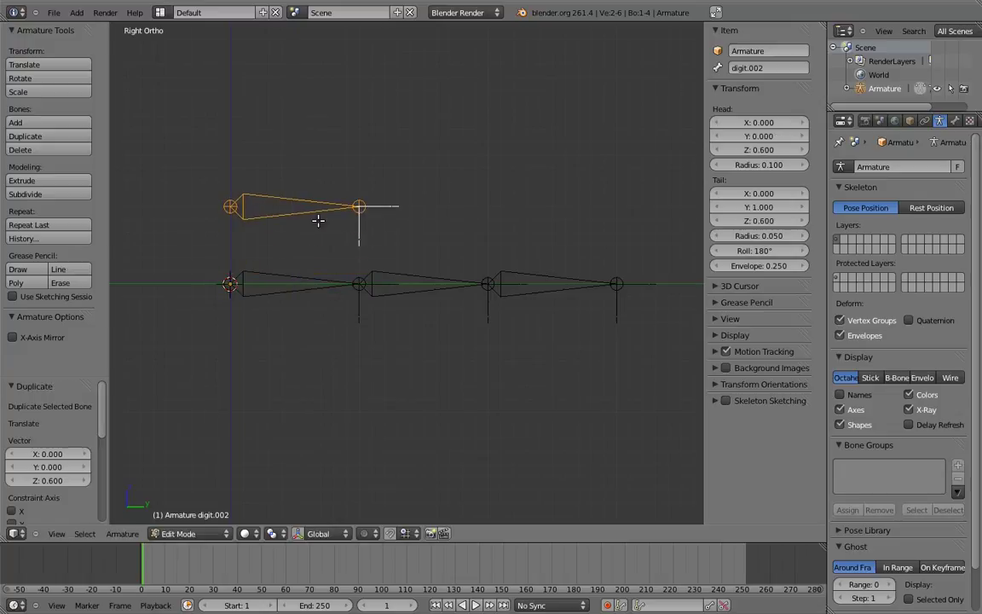
click(756, 68)
text(control)
key(Return)
key(ctrl+Tab)
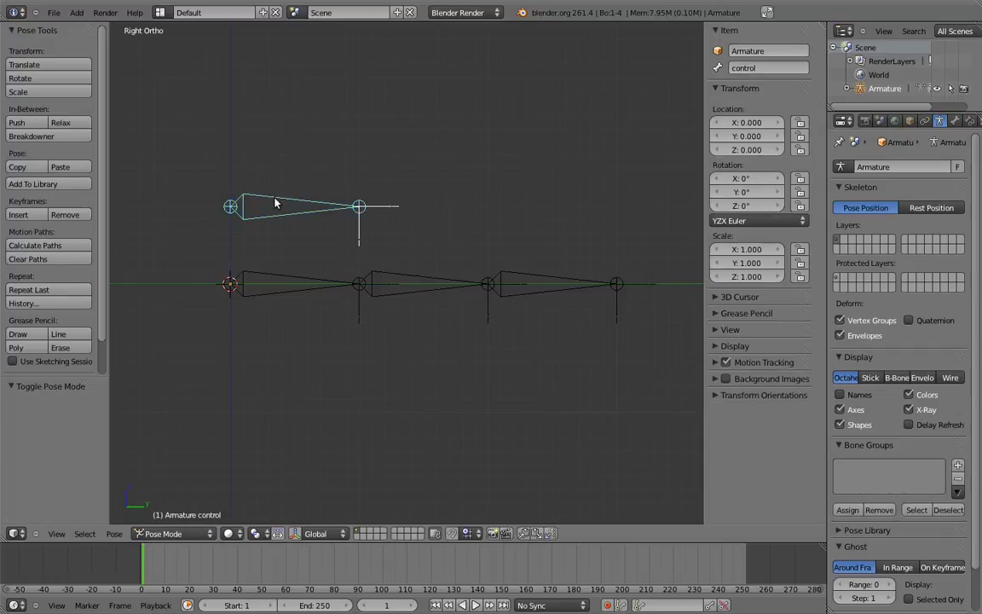
shift+right_click(279, 281)
key(ctrl+shift+c)
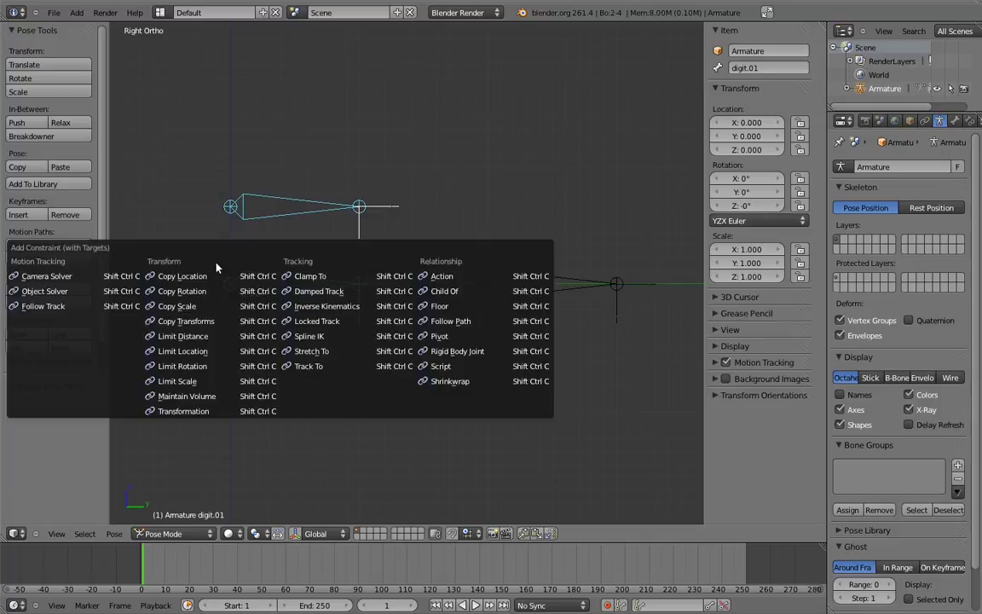
click(181, 291)
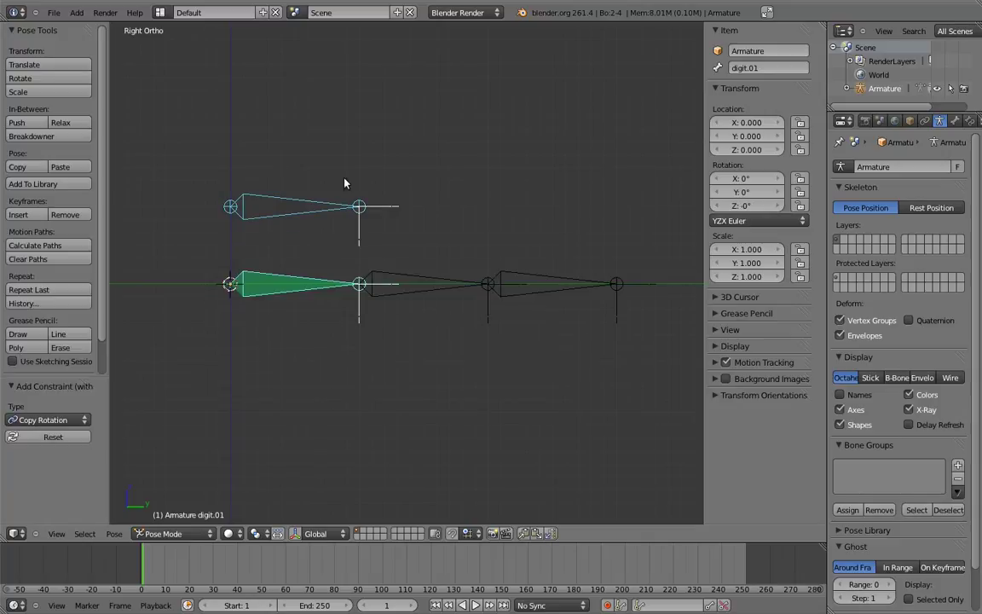
right_click(355, 206)
key(r)
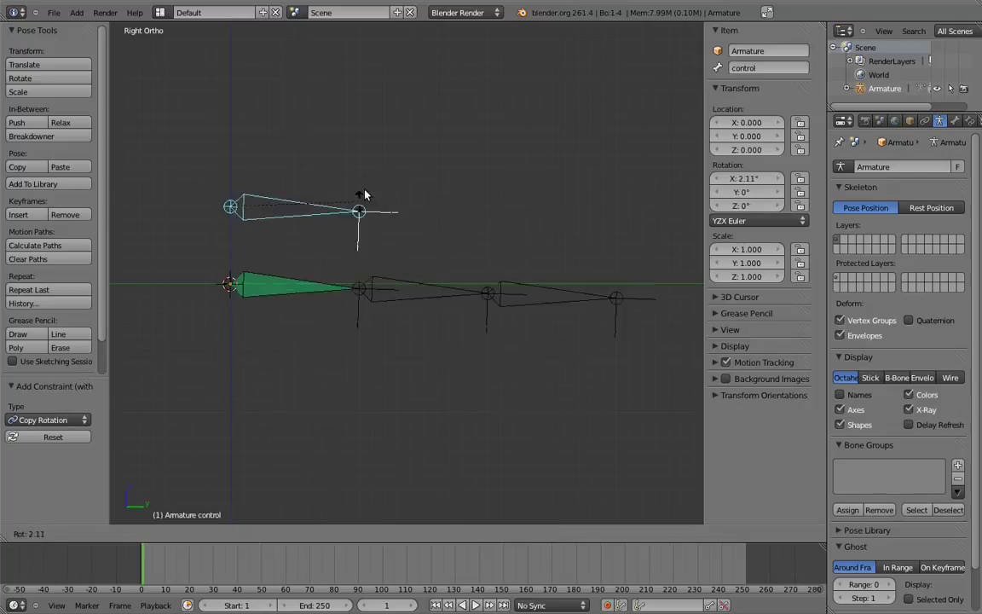
key(r)
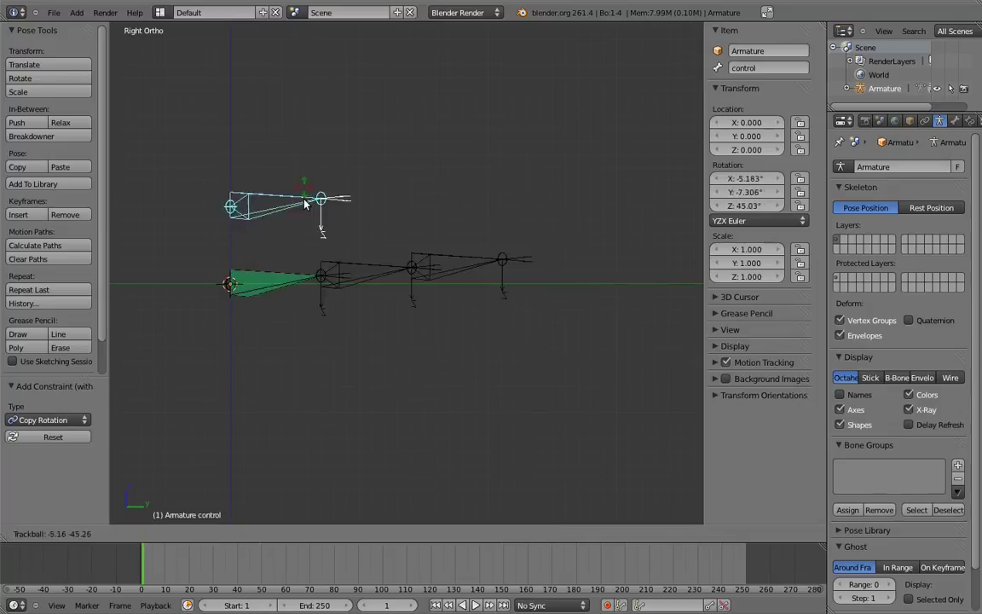
key(Escape)
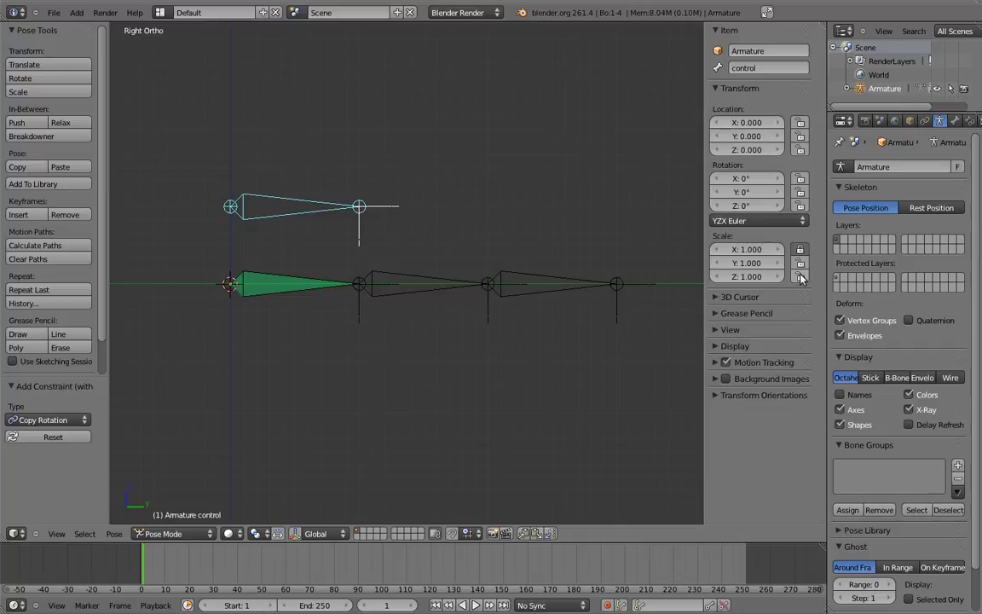
Lock the control bone's X and Z scale, then test a scale and cancel it
drag(800, 249, 800, 277)
key(s)
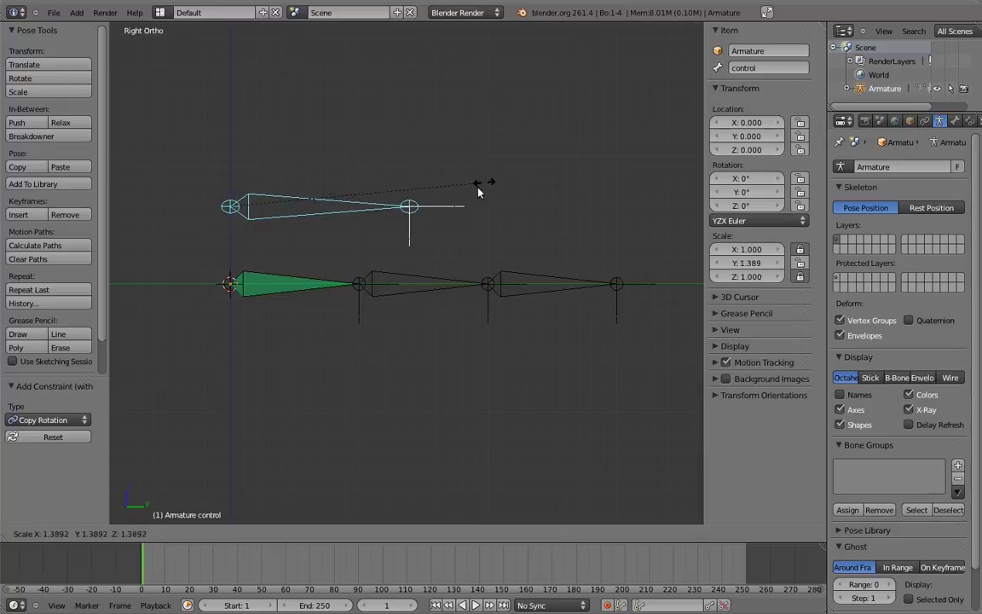
right_click(448, 211)
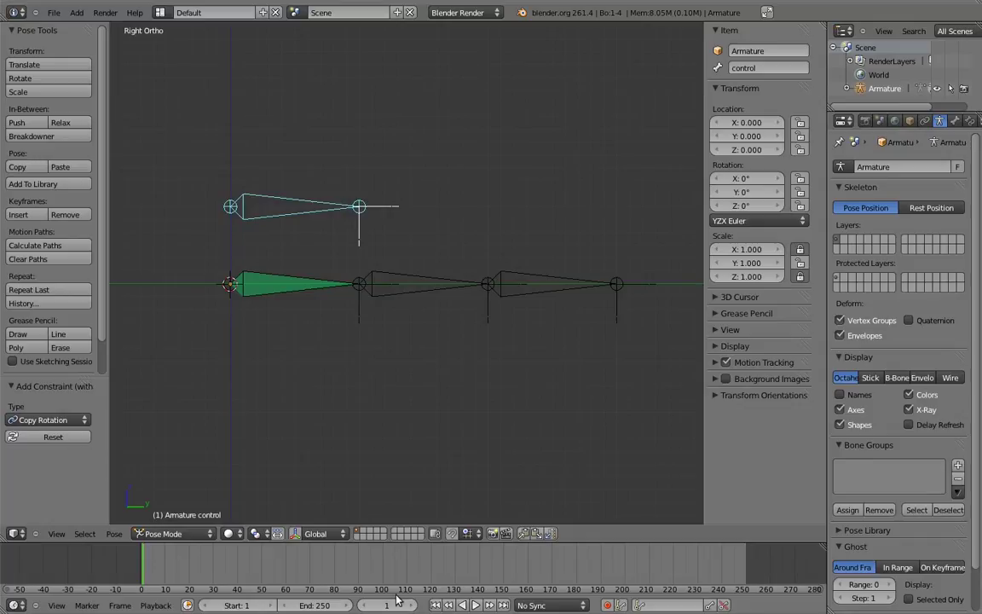
Key the straight rotation of digit.02 and digit.03 at frame 1
right_click(424, 284)
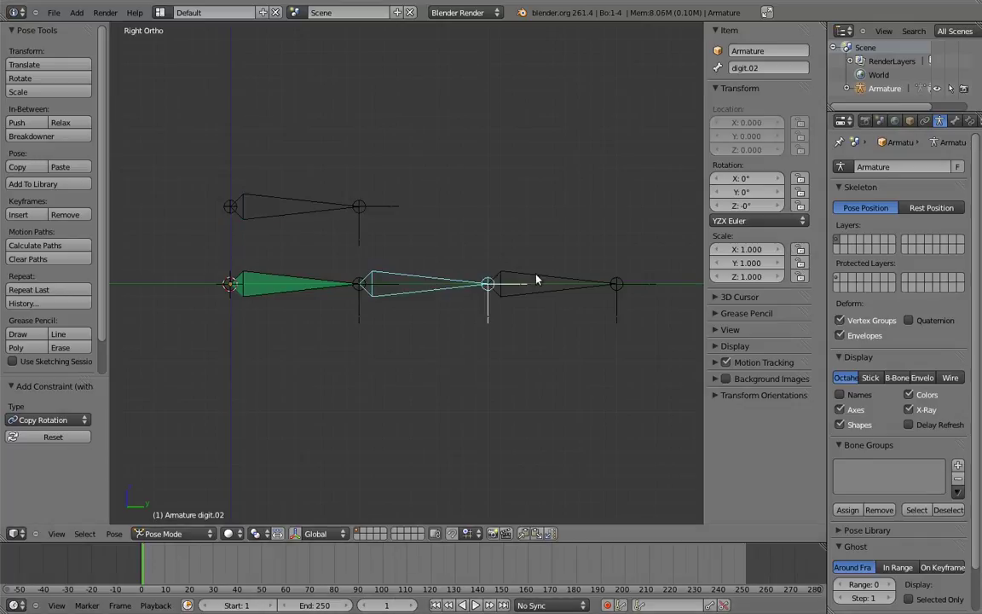
shift+right_click(548, 281)
key(i)
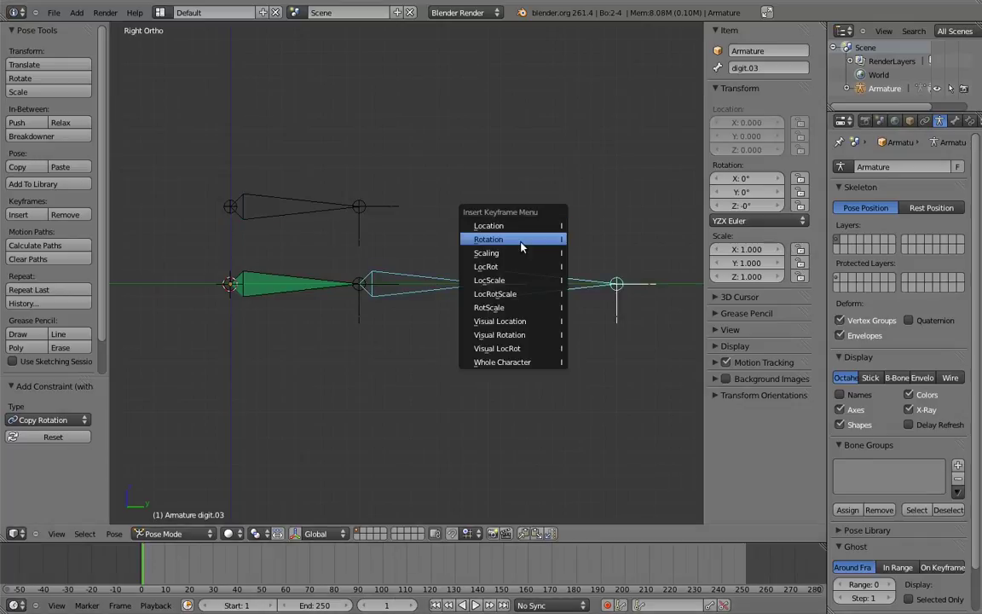
click(541, 246)
At frame 11, bend digit.02 to 115° and digit.03 to 100°
click(390, 604)
text(11)
key(Return)
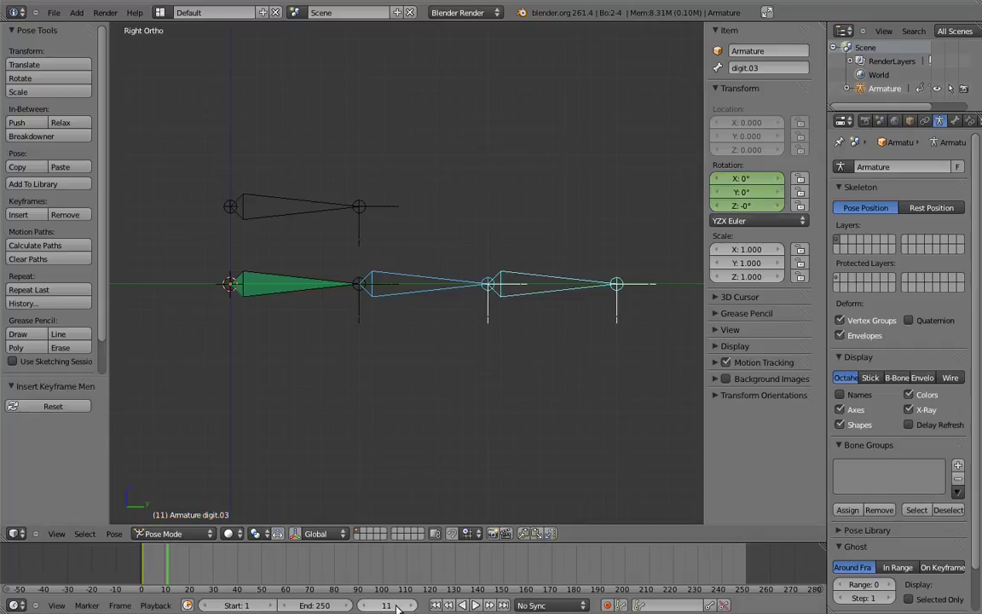
right_click(456, 284)
key(r)
click(299, 375)
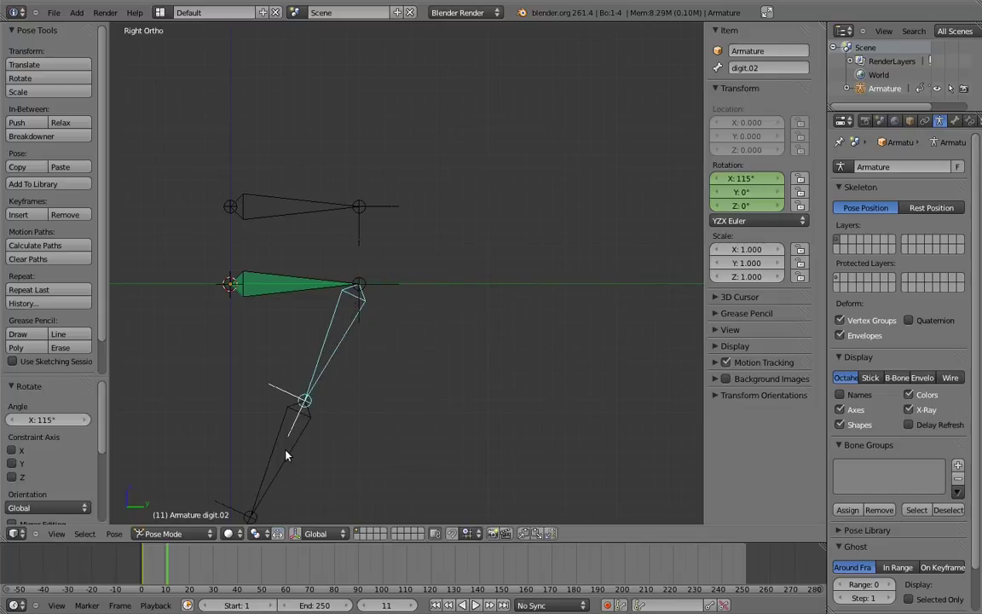
right_click(264, 409)
key(r)
click(213, 271)
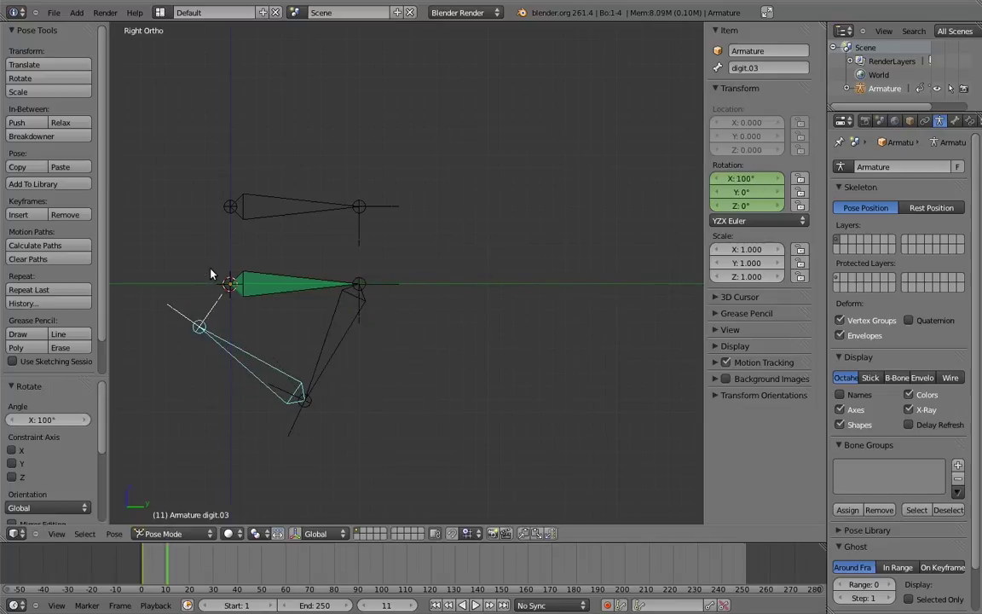
Key both digits' curled rotation at frame 11 and scrub to preview the bend
shift+right_click(339, 348)
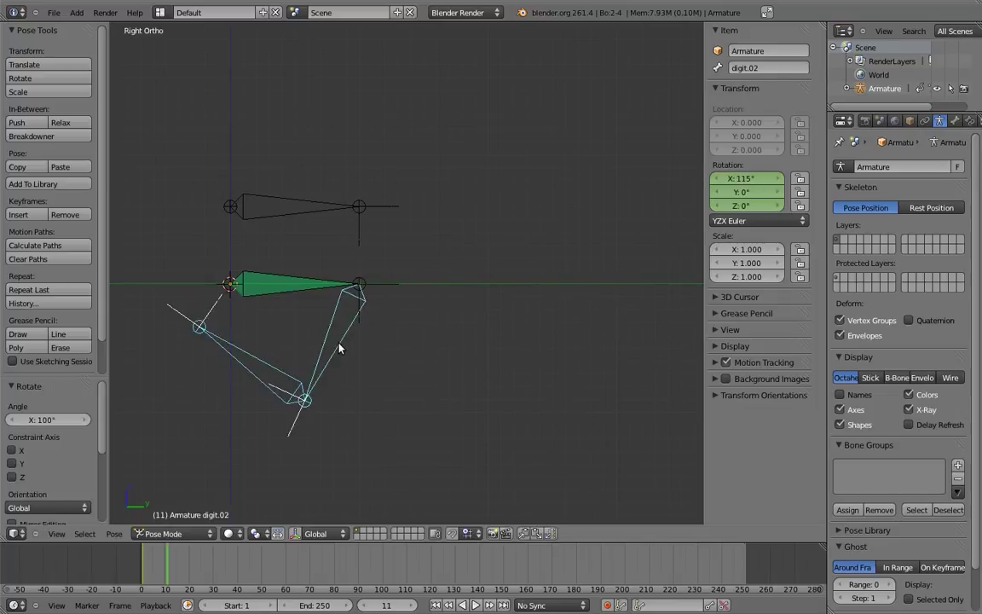
key(i)
click(427, 341)
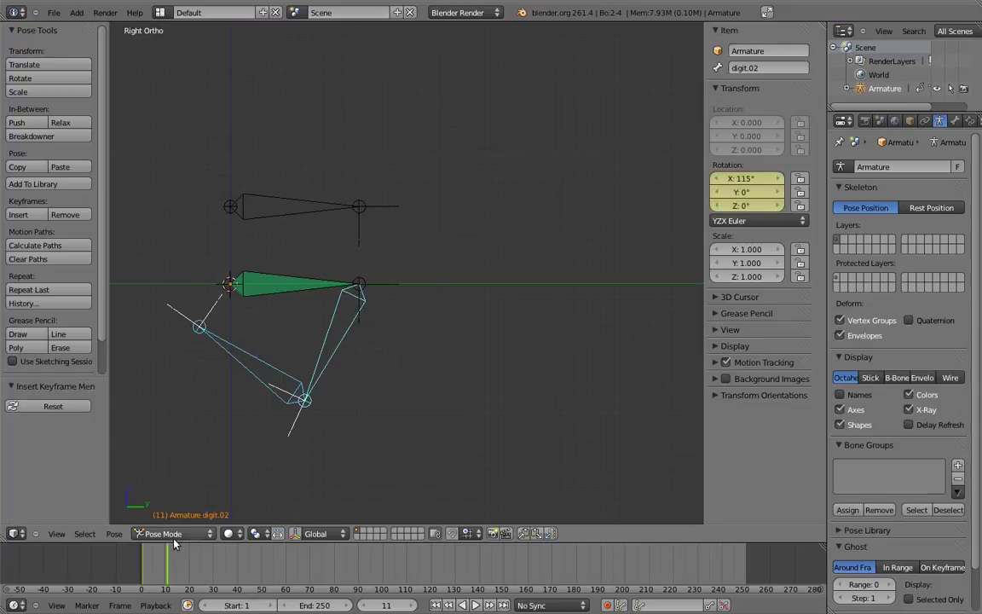
mouse_move(154, 565)
mouse_down()
mouse_move(143, 569)
mouse_move(160, 570)
mouse_move(137, 570)
mouse_move(159, 570)
mouse_move(150, 571)
mouse_up()
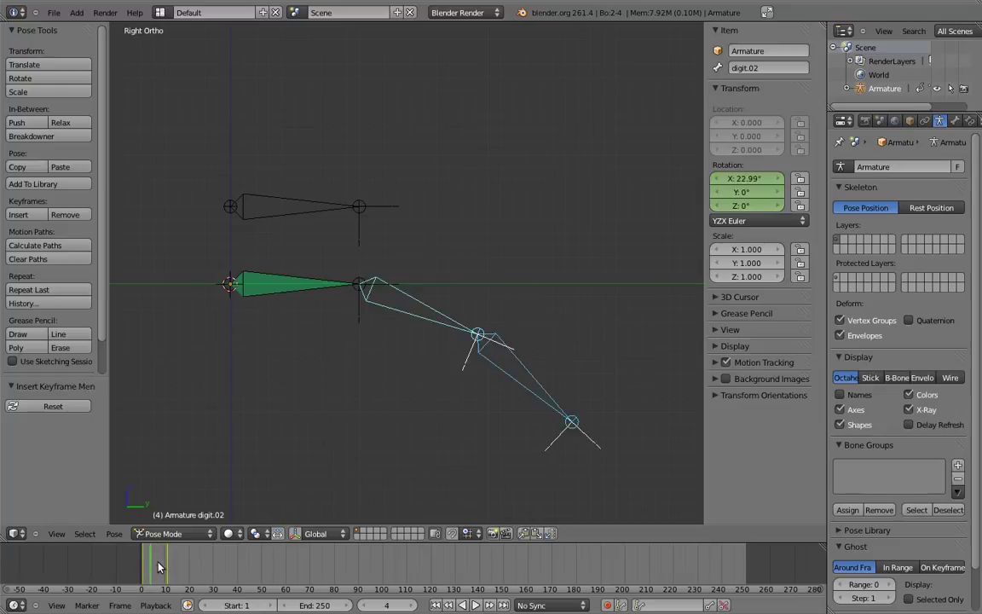
Split the 3D view and turn the left area into a Dope Sheet in Action Editor mode
key(shift+Left)
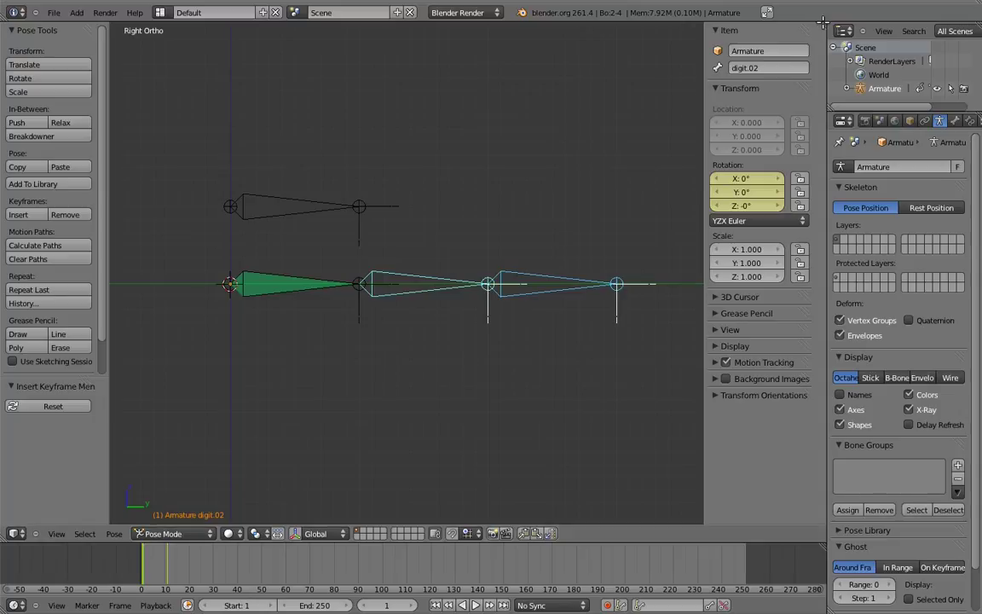
drag(823, 26, 456, 111)
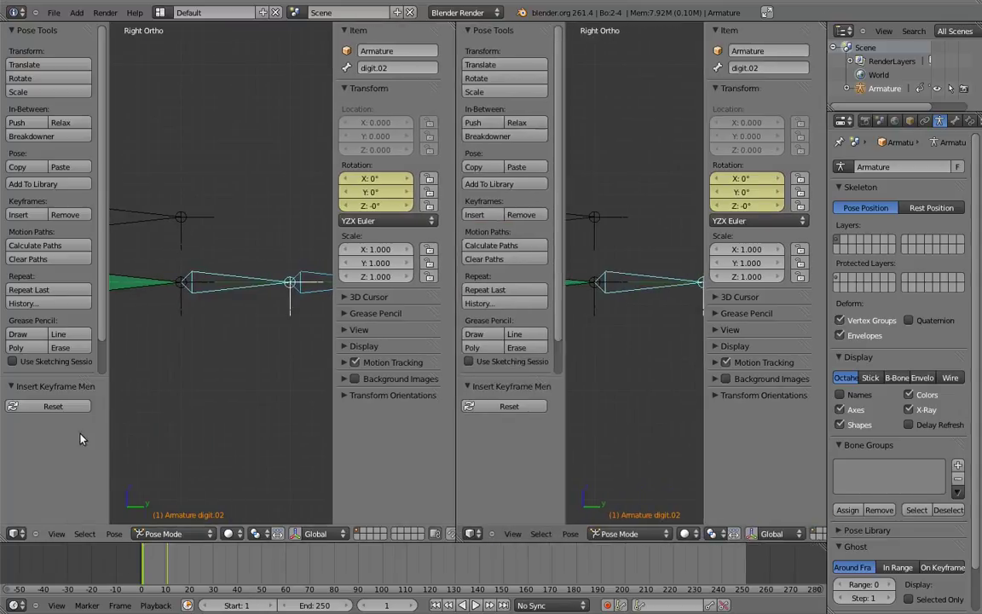
click(14, 533)
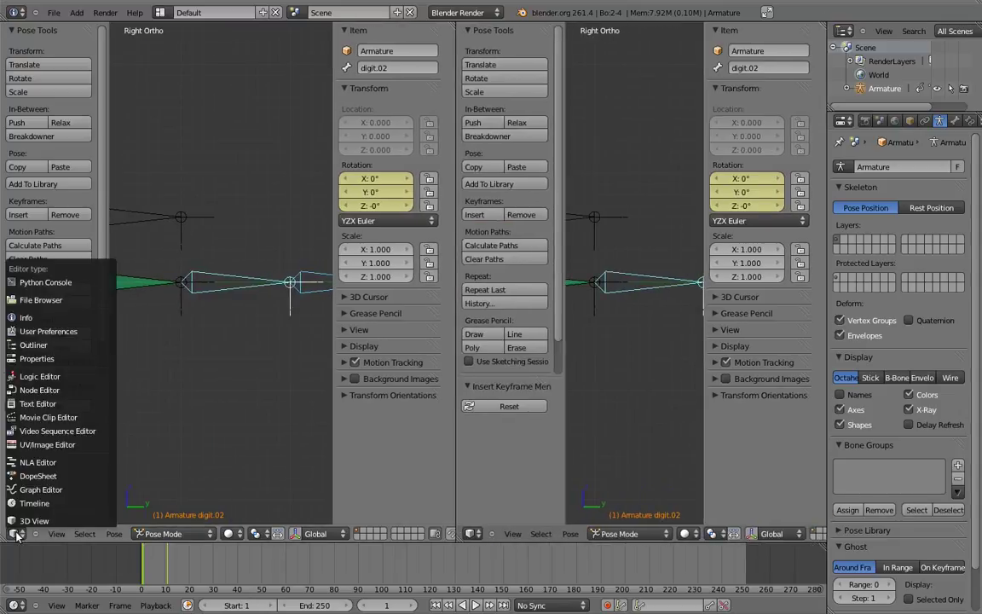
click(39, 476)
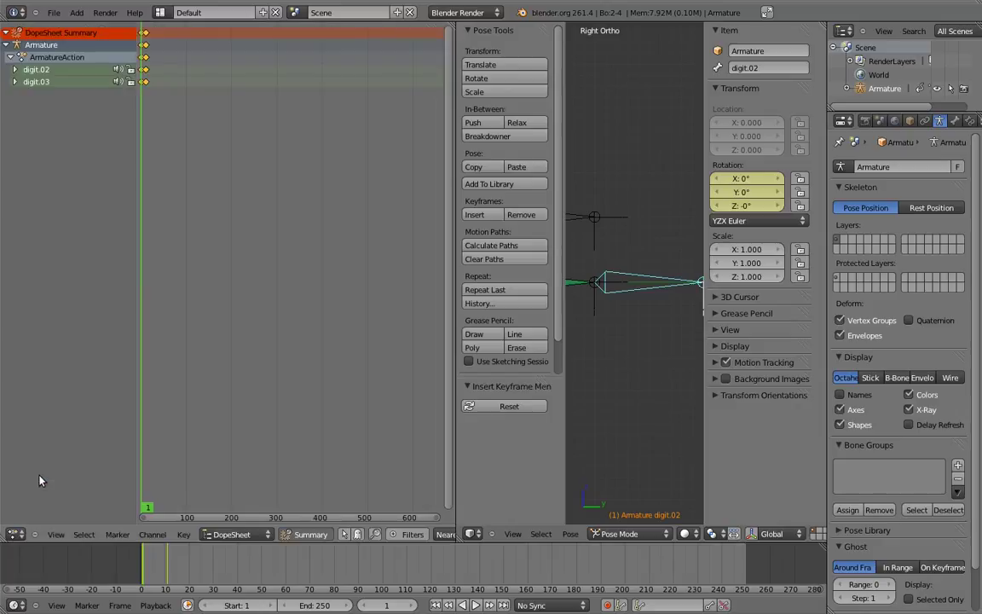
click(232, 534)
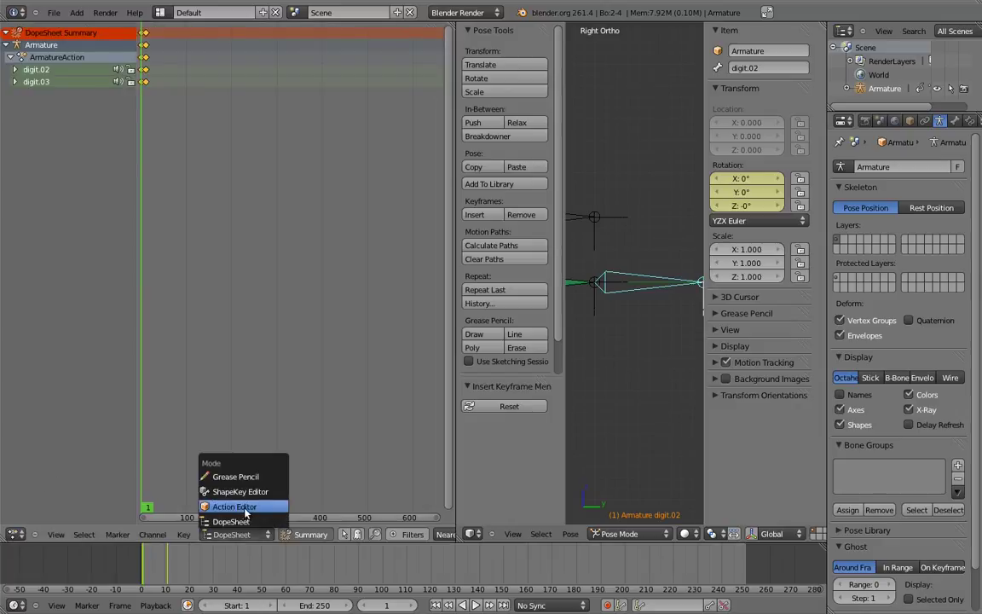
click(238, 507)
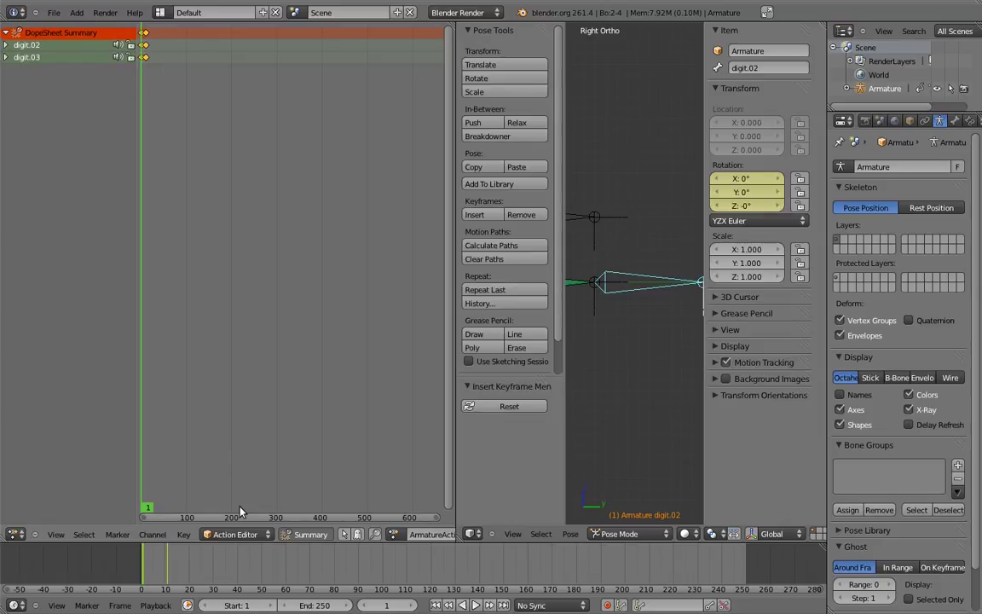
Name the armature's action finger_bend
scroll(239, 536, right, 5)
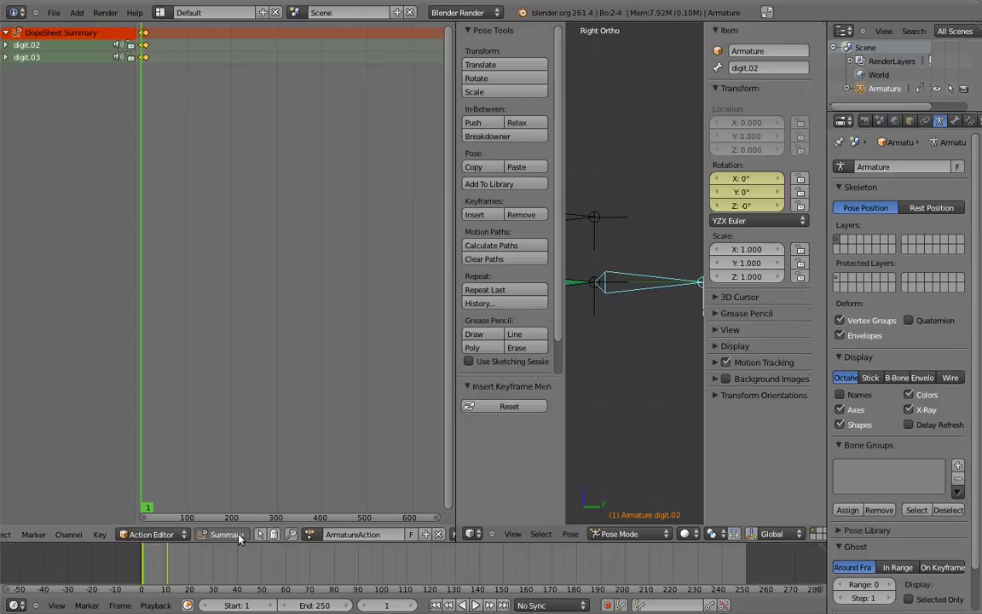
click(367, 535)
text(finger_bend)
key(Return)
Select every finger_bend keyframe and set its interpolation to Linear
key(a)
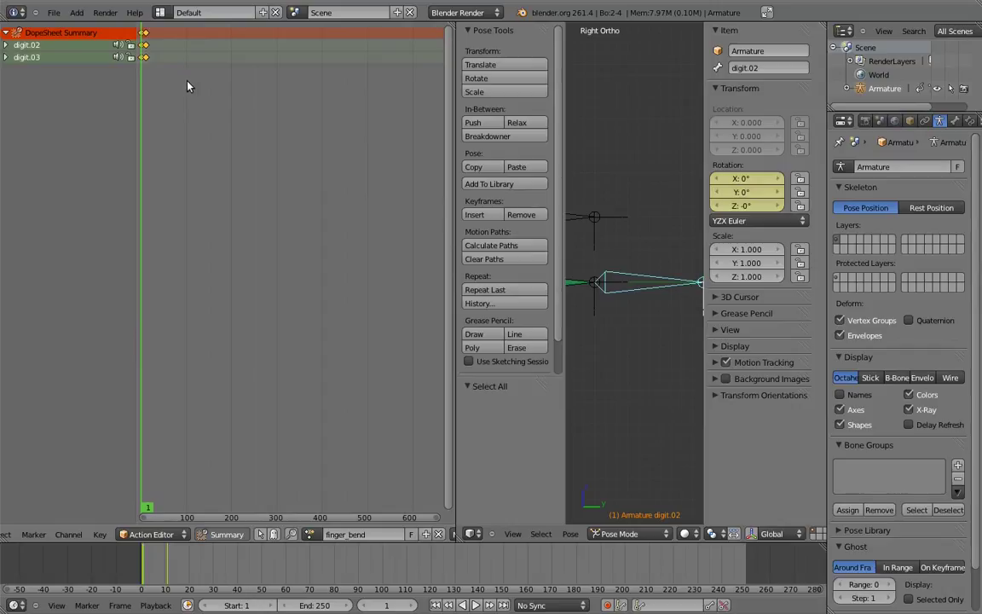
key(t)
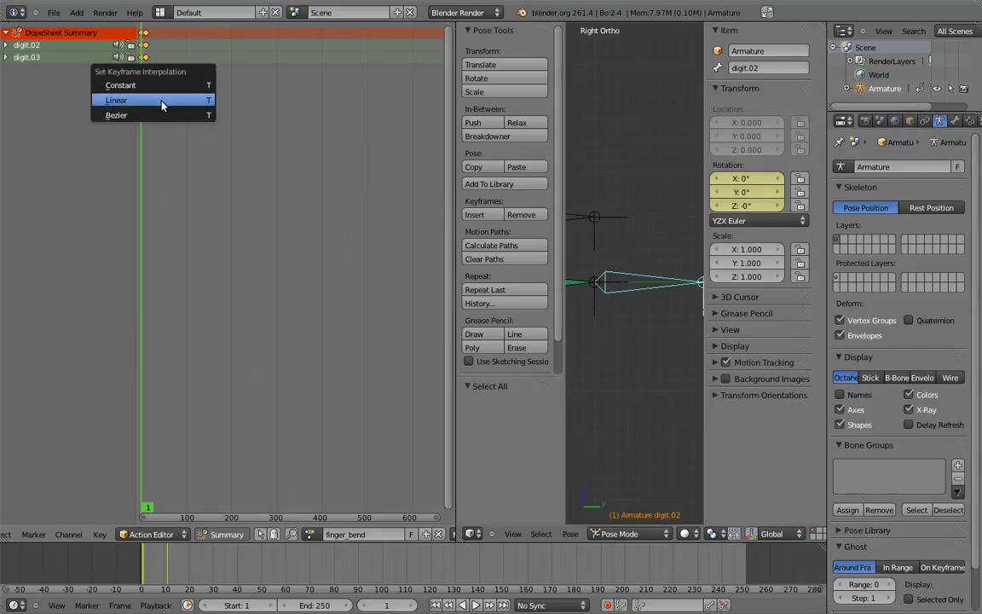
click(162, 101)
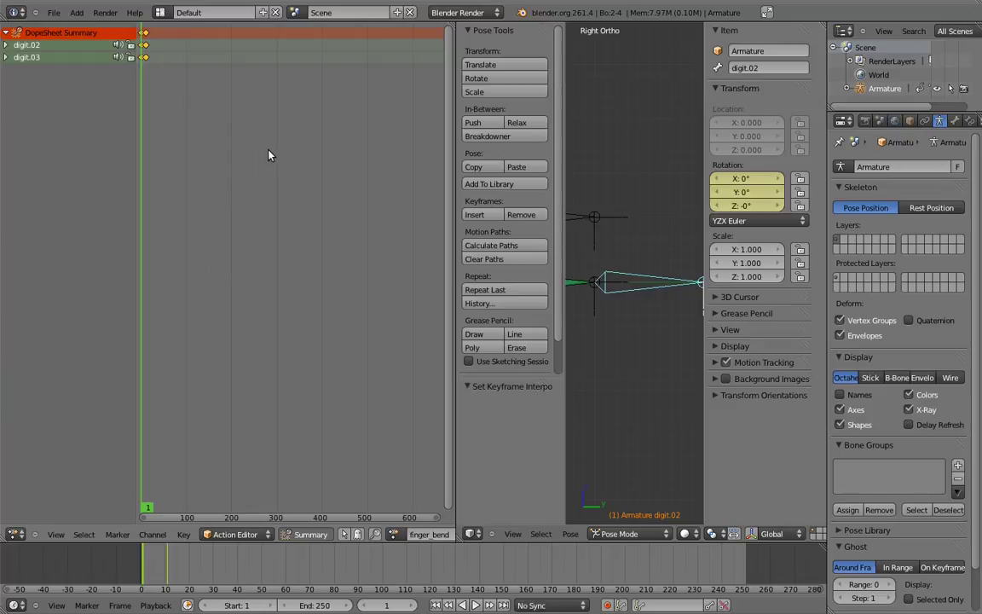
Unlink finger_bend from the armature, narrow the Action Editor and go back to frame 1
ctrl+scroll(410, 542, down, 5)
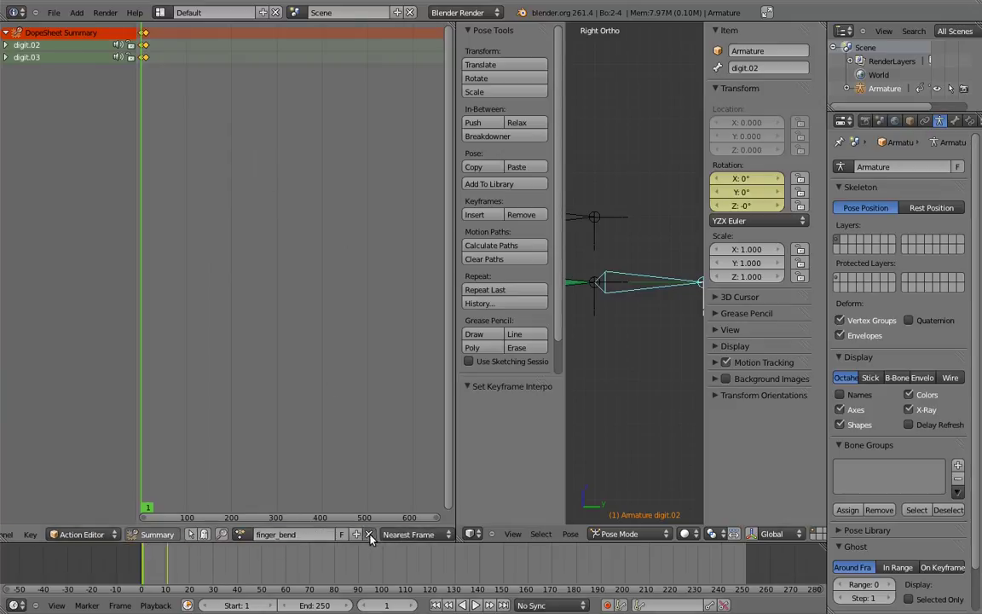
click(369, 533)
drag(454, 392, 202, 416)
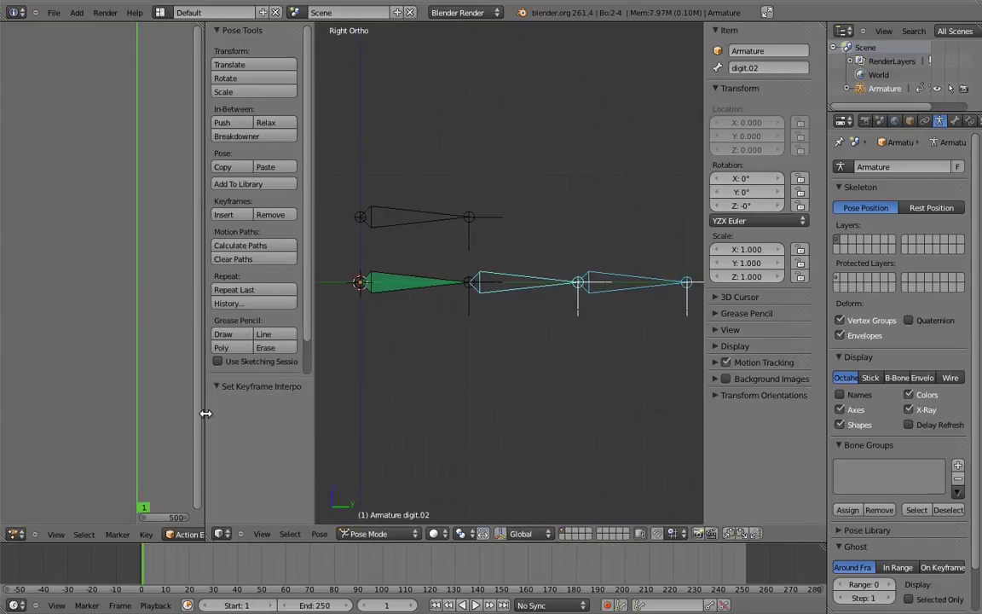
click(145, 570)
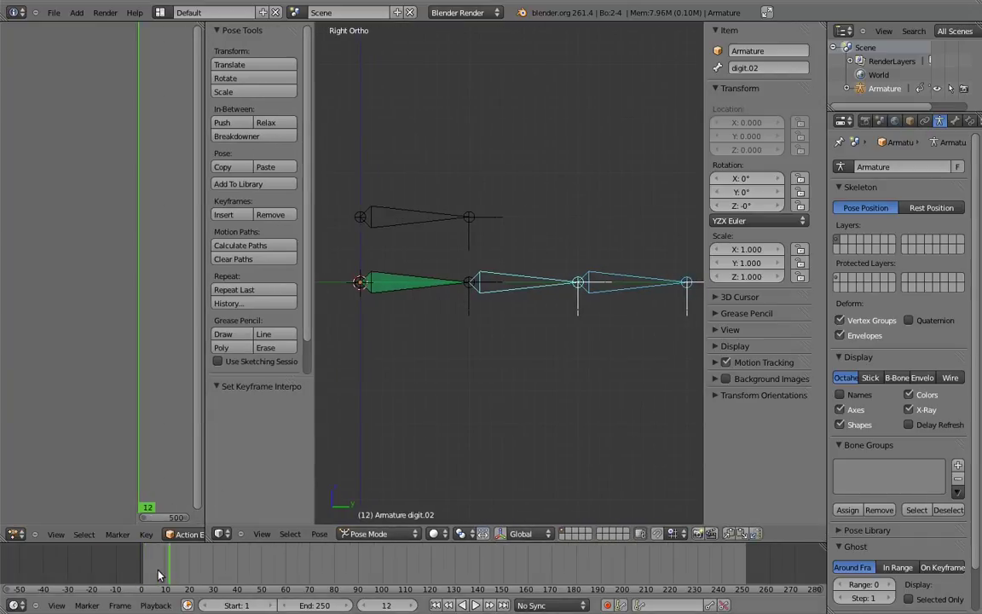
click(124, 573)
click(139, 572)
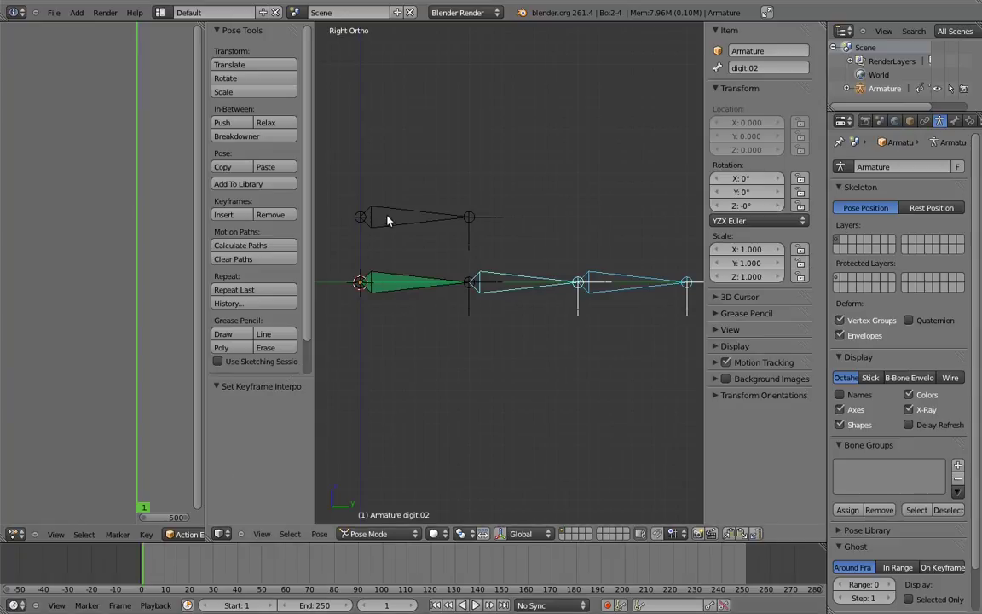
Add an Action constraint to digit.02 targeting the control bone
right_click(411, 215)
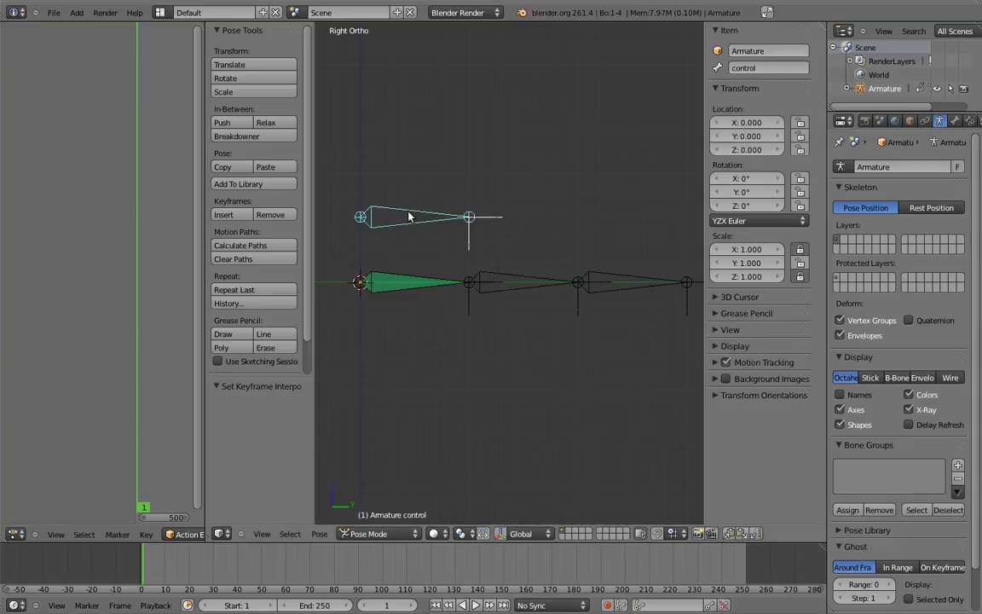
shift+right_click(510, 279)
key(ctrl+shift+c)
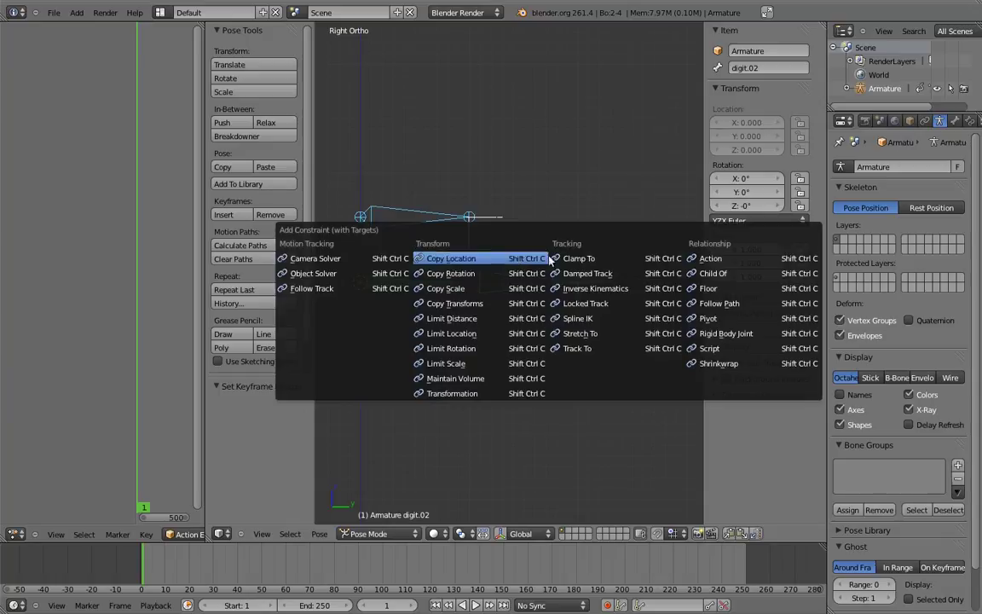
click(724, 259)
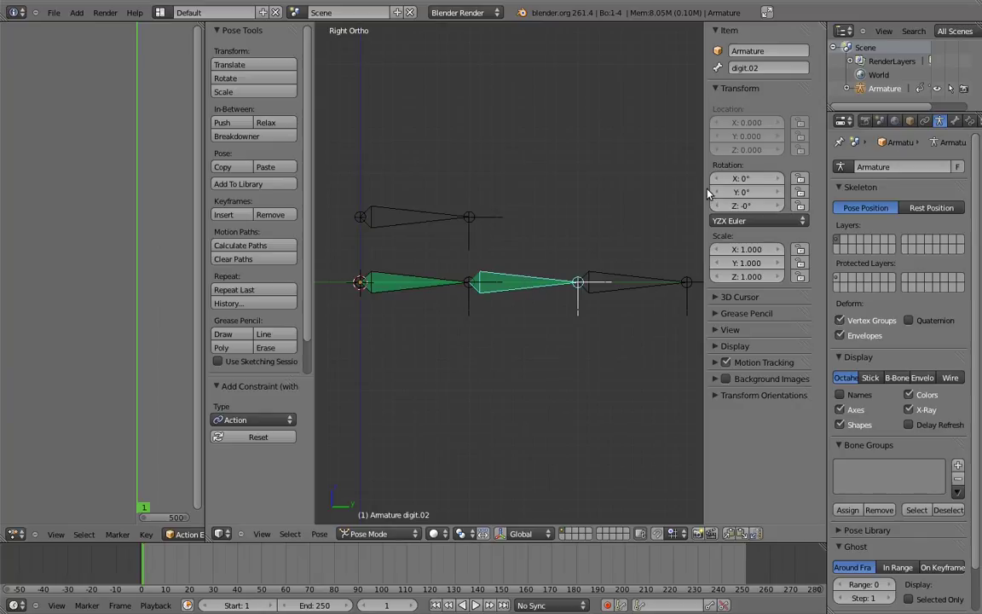
Set the constraint's action to finger_bend, driven by the control's Scale Y channel
click(970, 122)
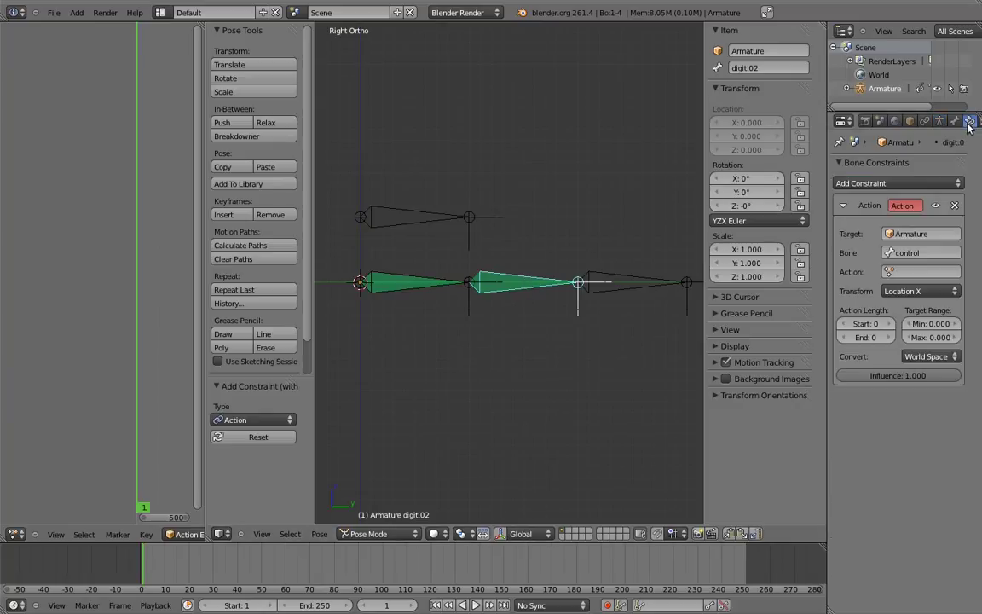
click(918, 273)
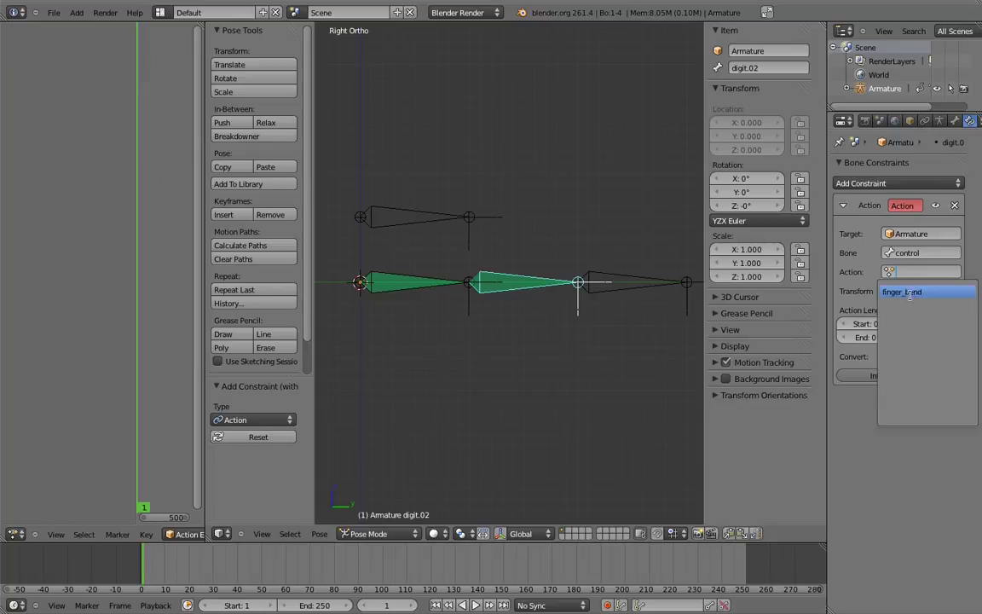
click(911, 292)
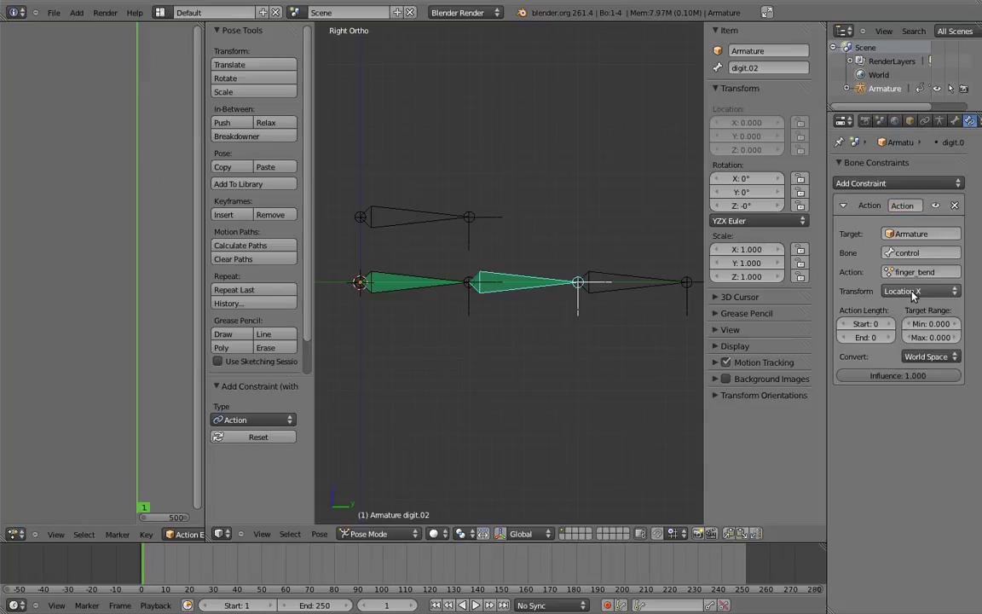
click(912, 292)
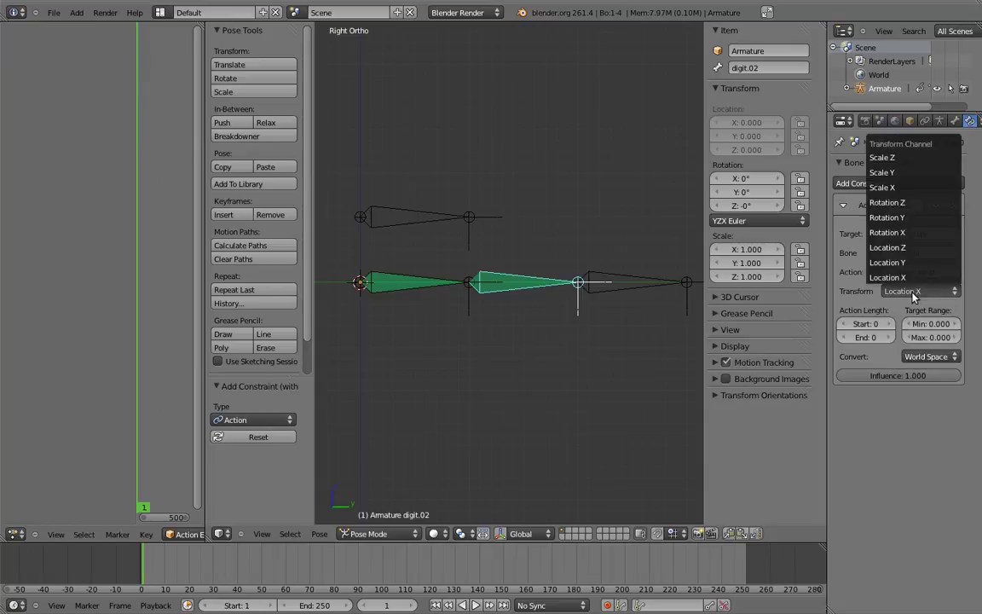
click(910, 175)
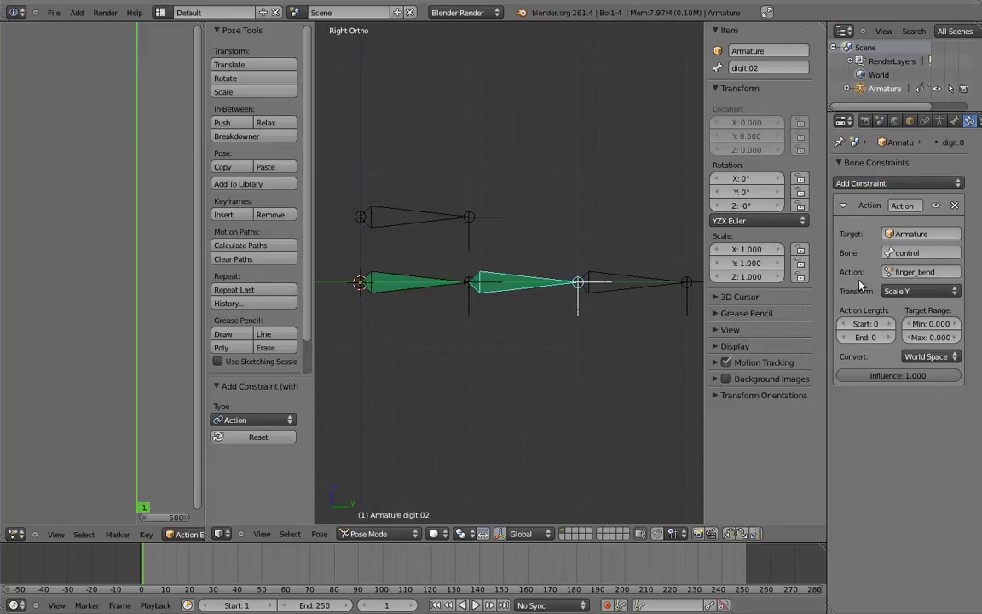
Set Action Length Start 1, End 11, and Target Range Min 1.0, Max 0.5
click(876, 324)
text(1)
click(875, 337)
text(11)
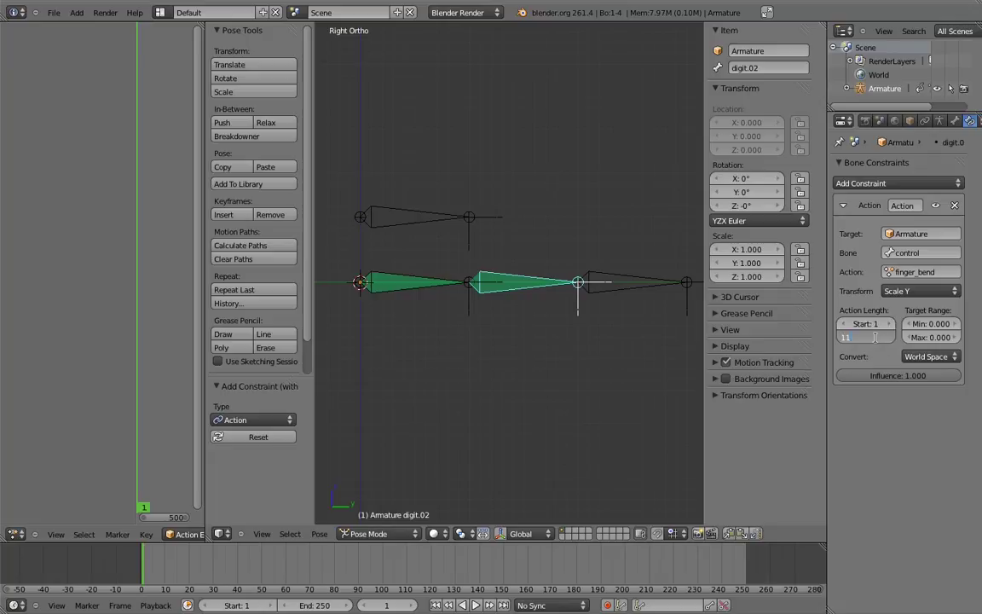
key(Return)
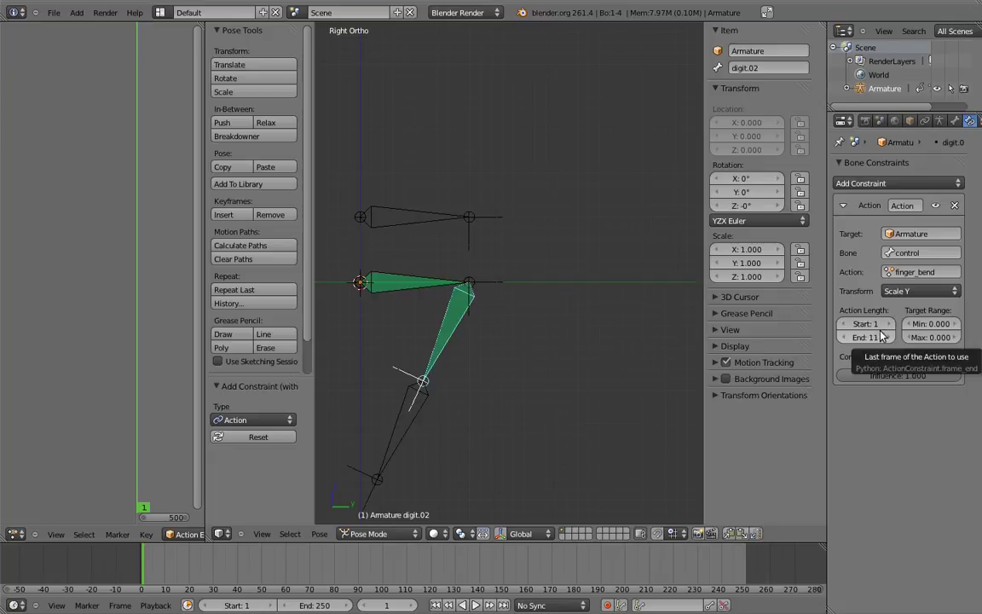
click(946, 323)
text(1)
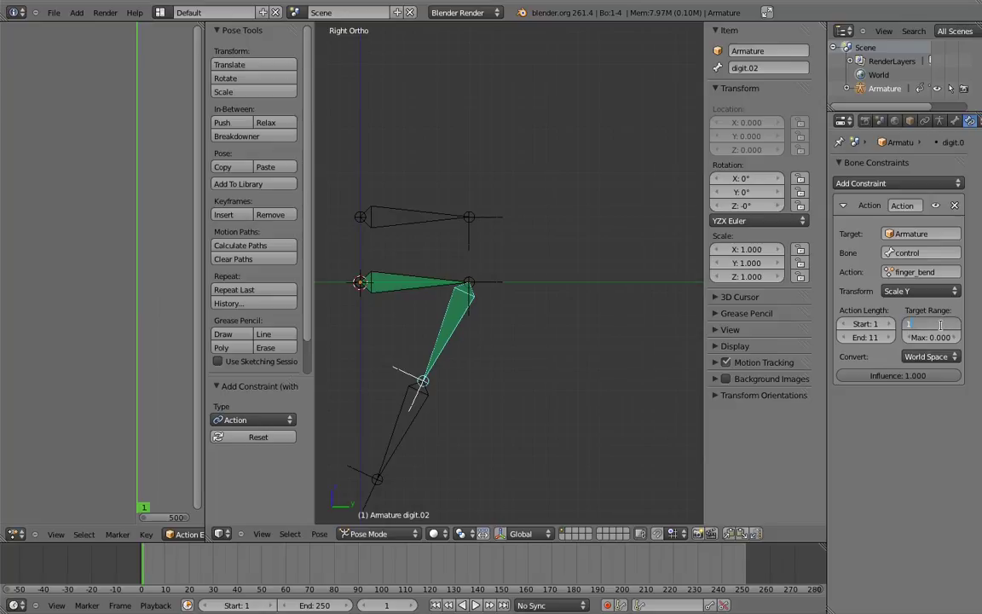
key(Return)
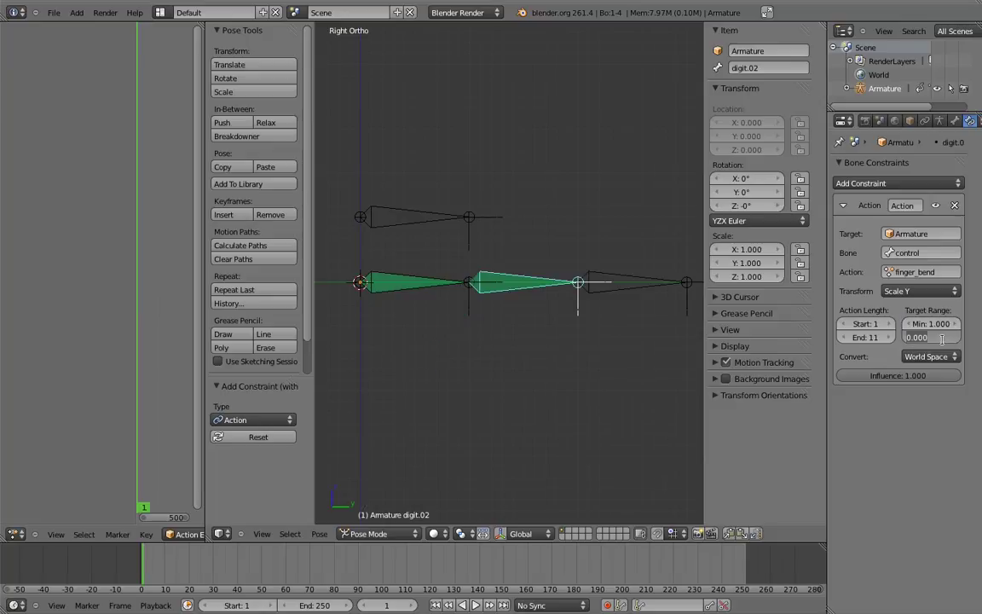
click(935, 337)
text(0.5)
key(Return)
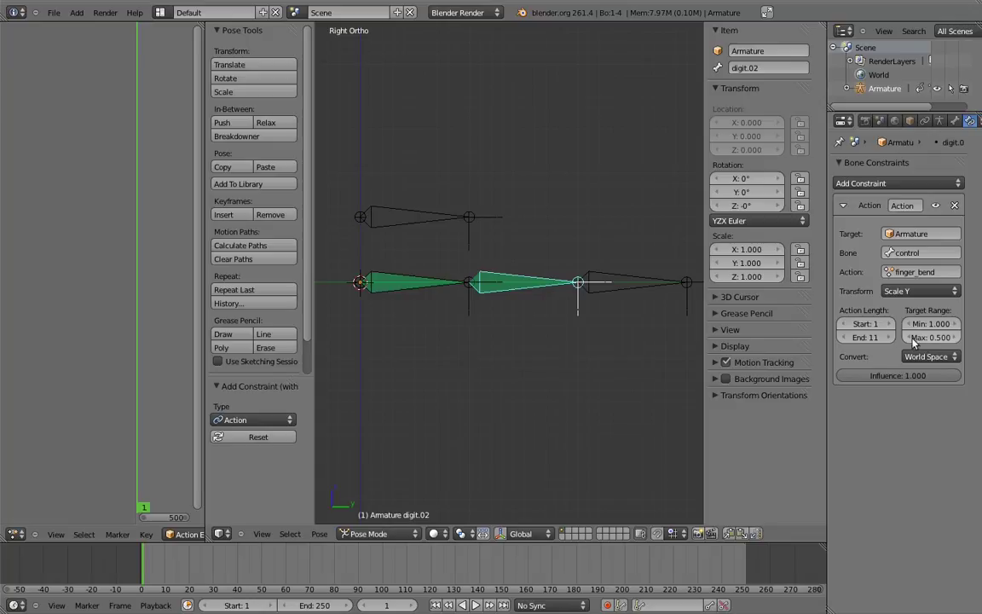
right_click(466, 217)
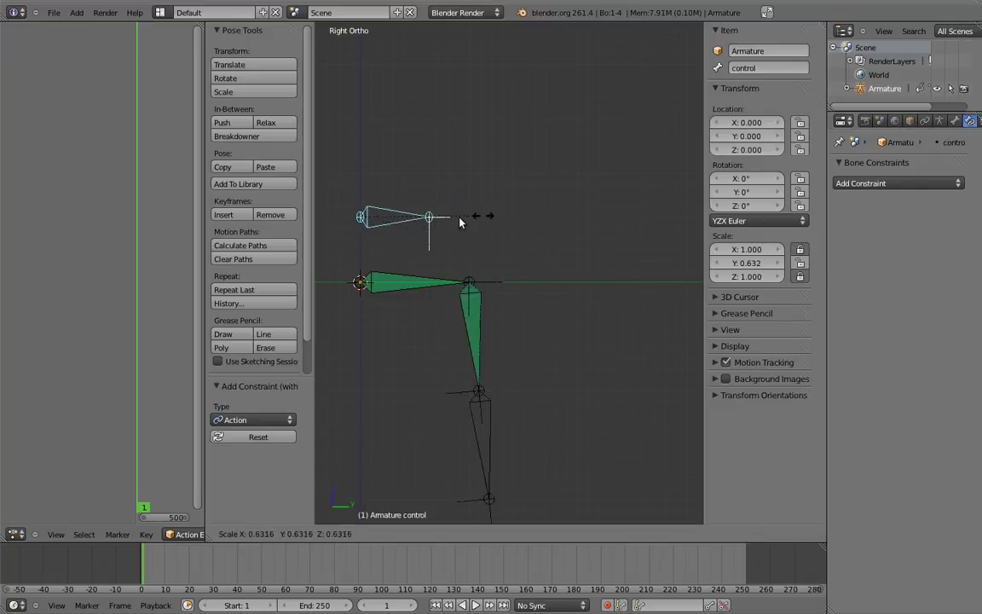
key(Escape)
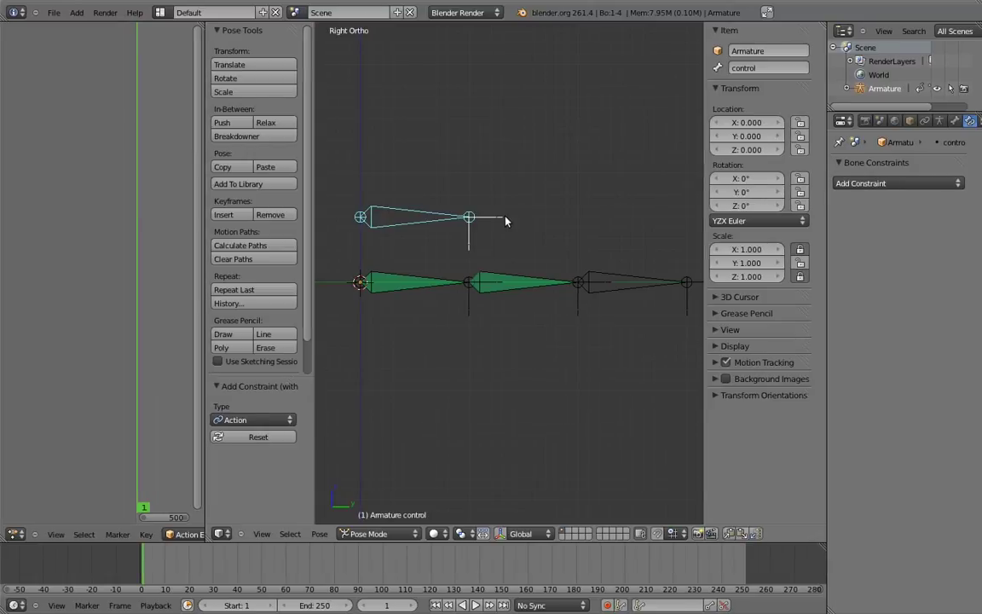
Copy digit.02's finger_bend Action constraint to digit.03 with Copy Constraints to Selected, then check digit.03
right_click(627, 281)
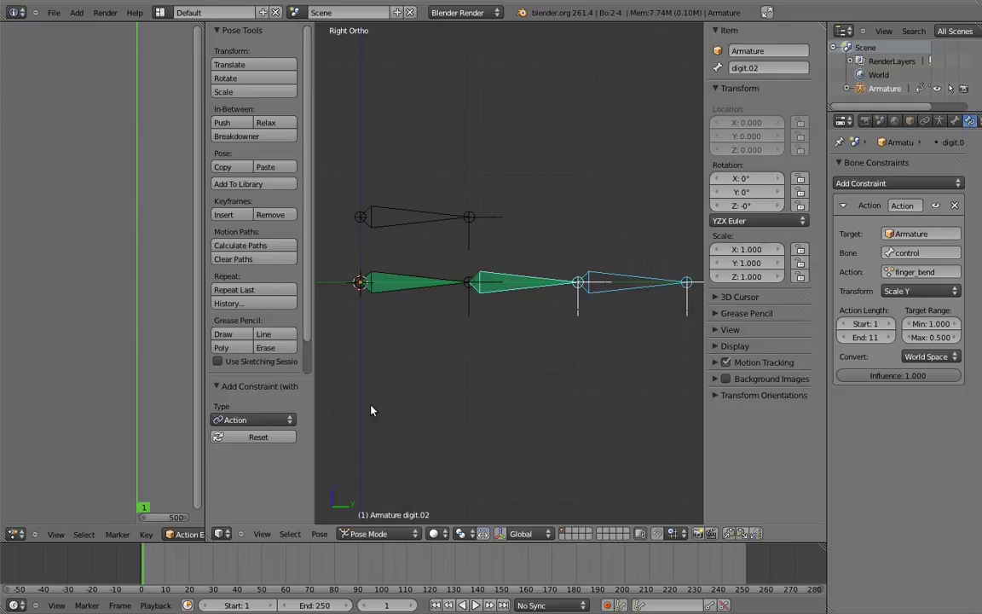
click(319, 534)
mouse_move(372, 251)
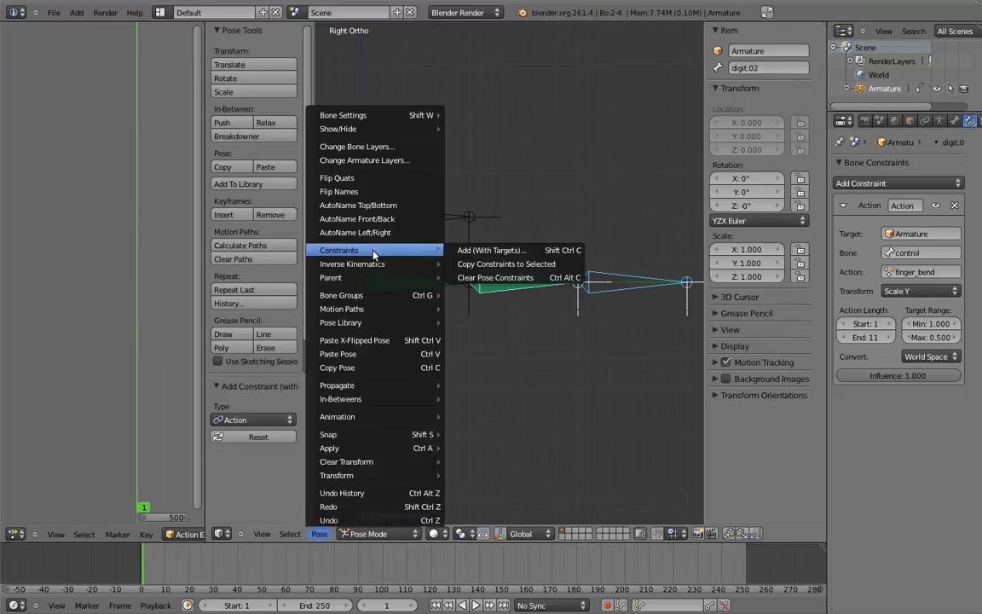
click(519, 265)
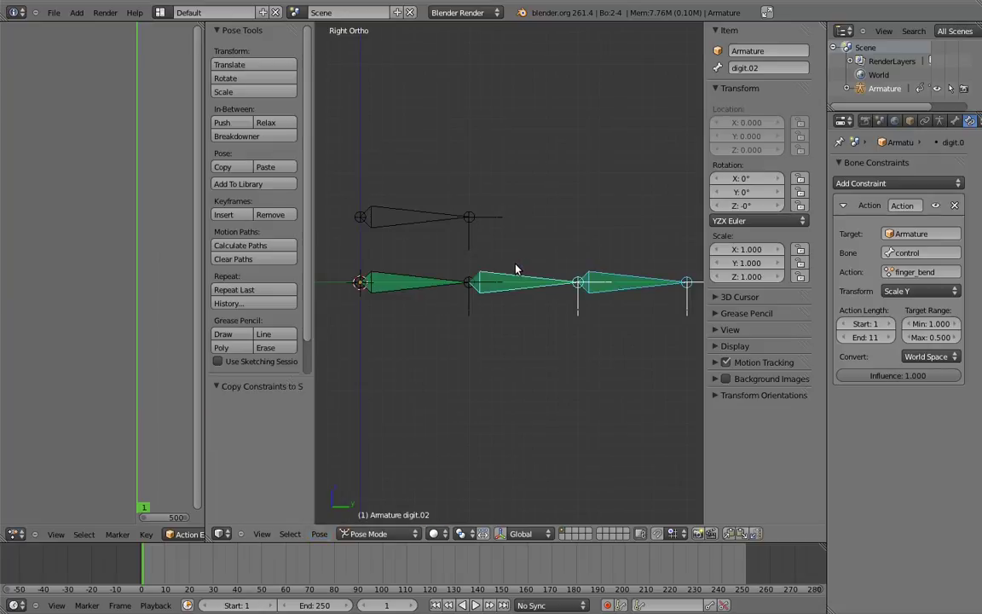
right_click(631, 281)
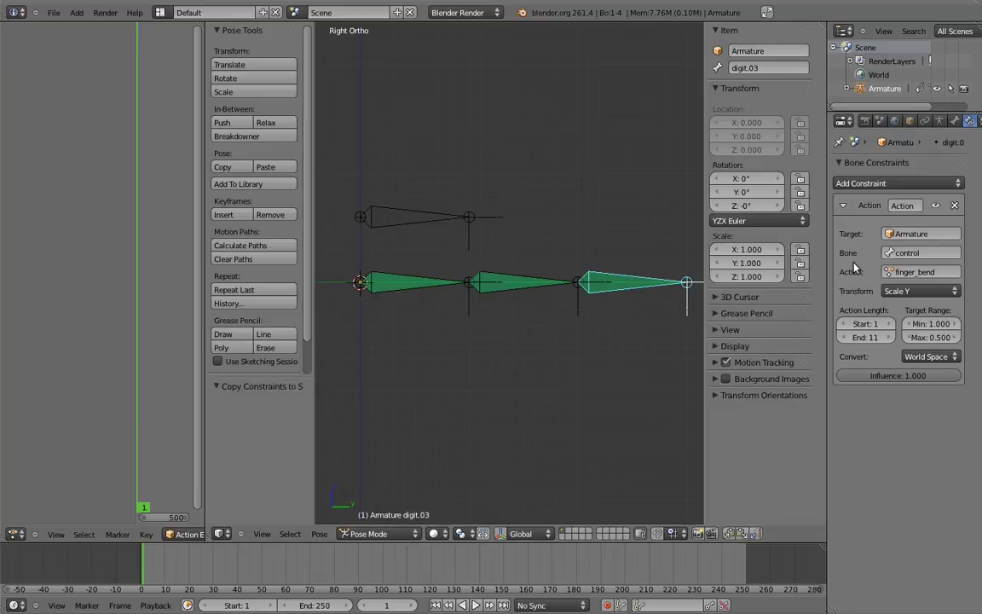
right_click(474, 218)
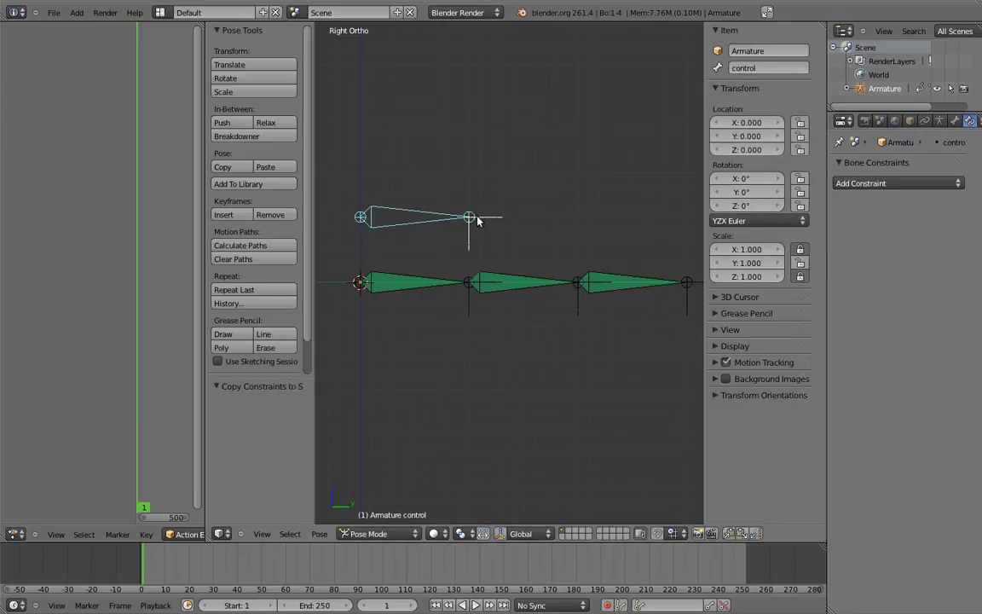
key(s)
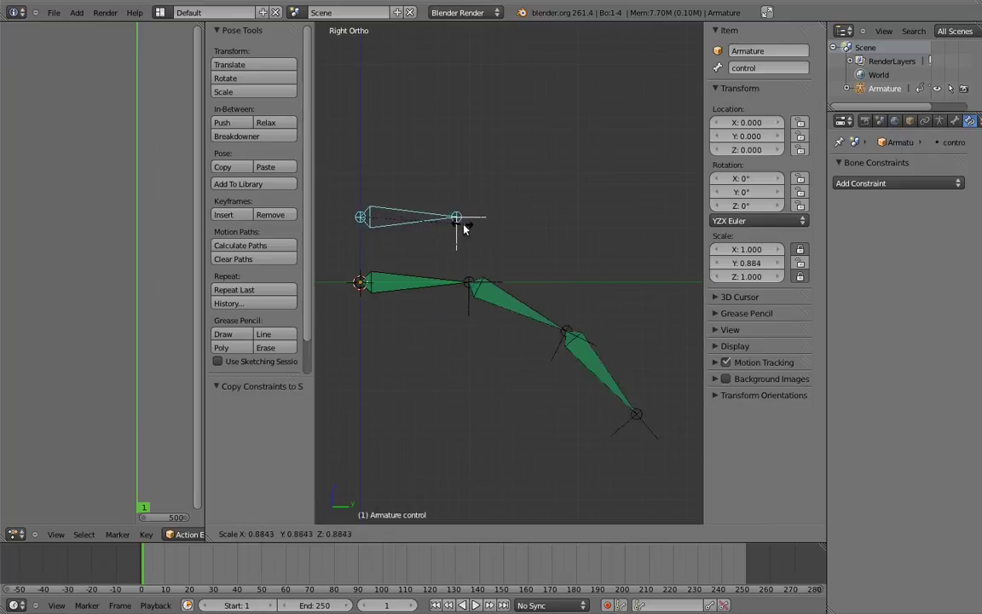
click(447, 239)
key(r)
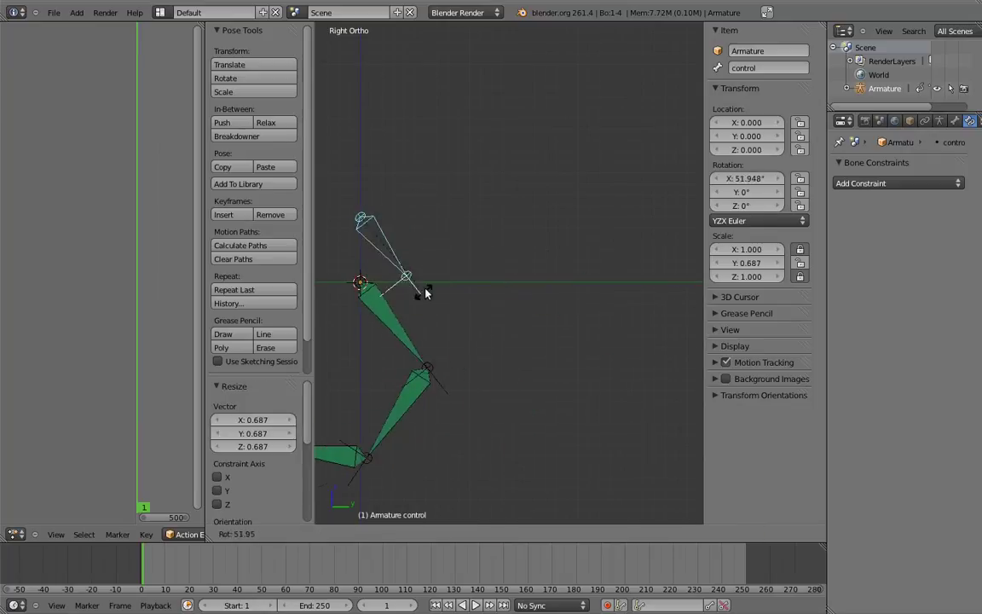
click(393, 249)
key(r)
key(r)
key(r)
click(439, 290)
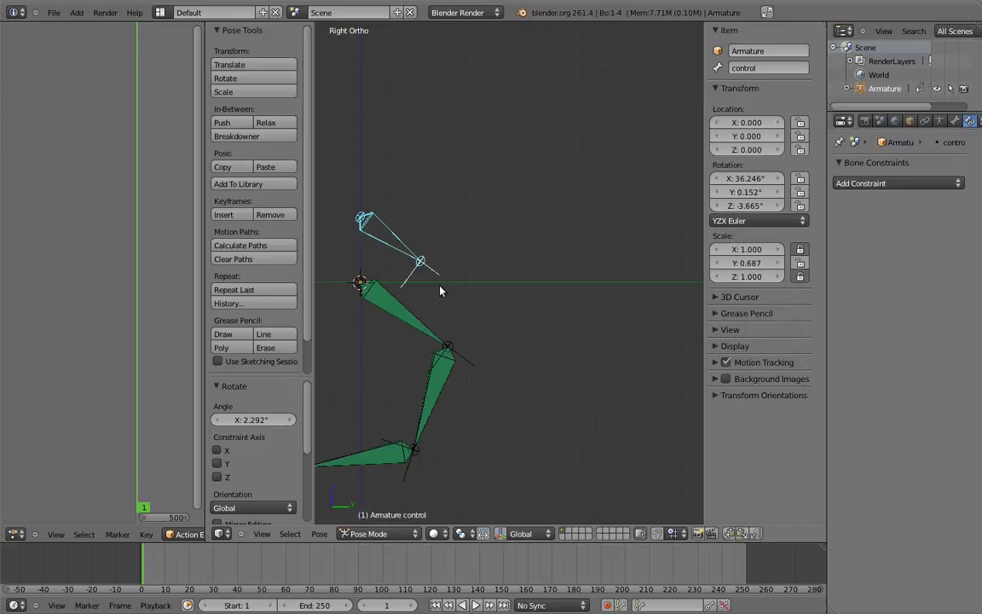
key(ctrl+z)
ctrl+scroll(417, 372, up, 3)
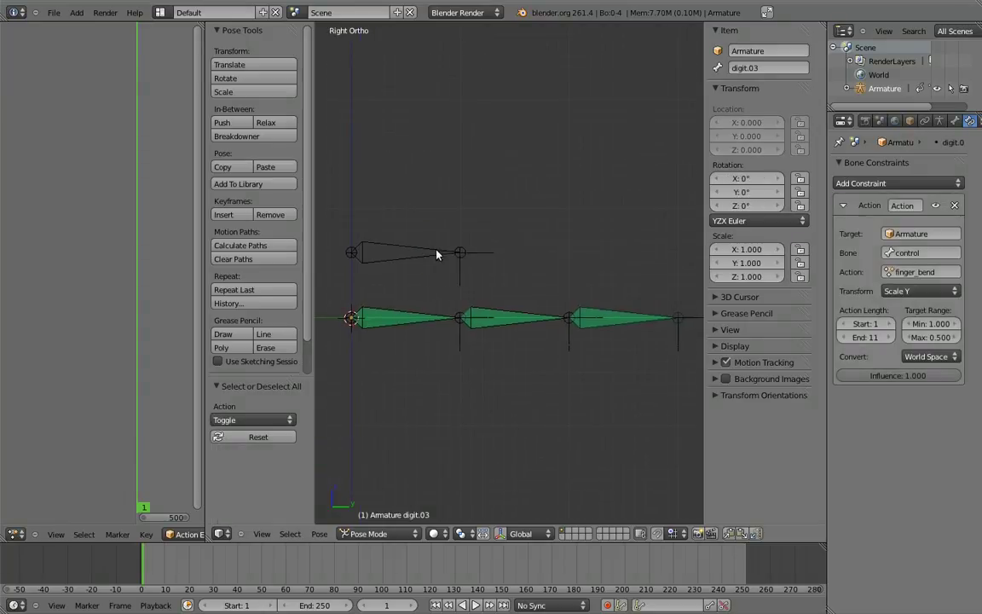
right_click(449, 257)
key(s)
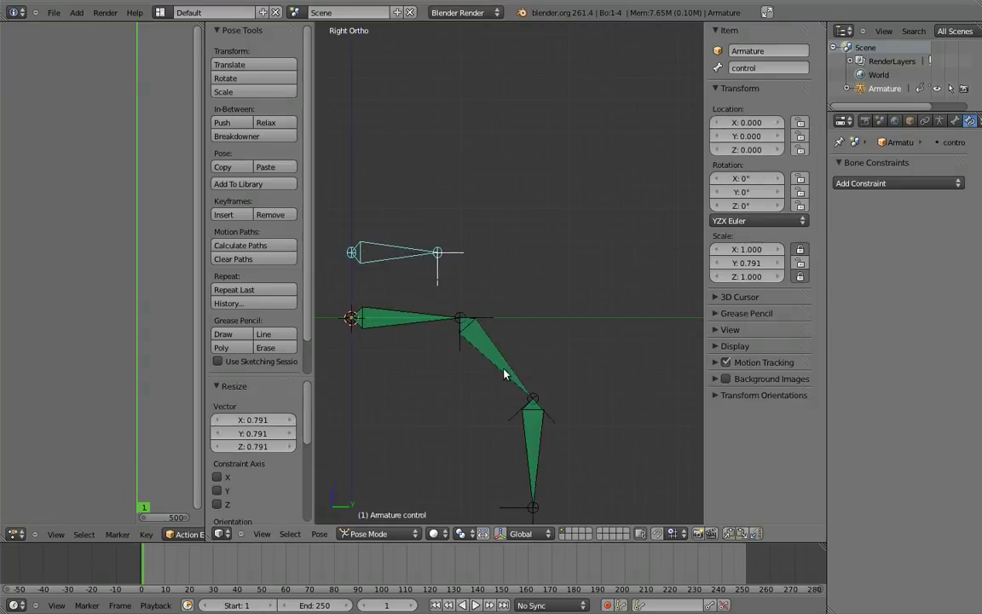
click(479, 261)
right_click(503, 374)
key(r)
click(533, 401)
right_click(464, 467)
key(r)
click(495, 482)
right_click(429, 264)
key(s)
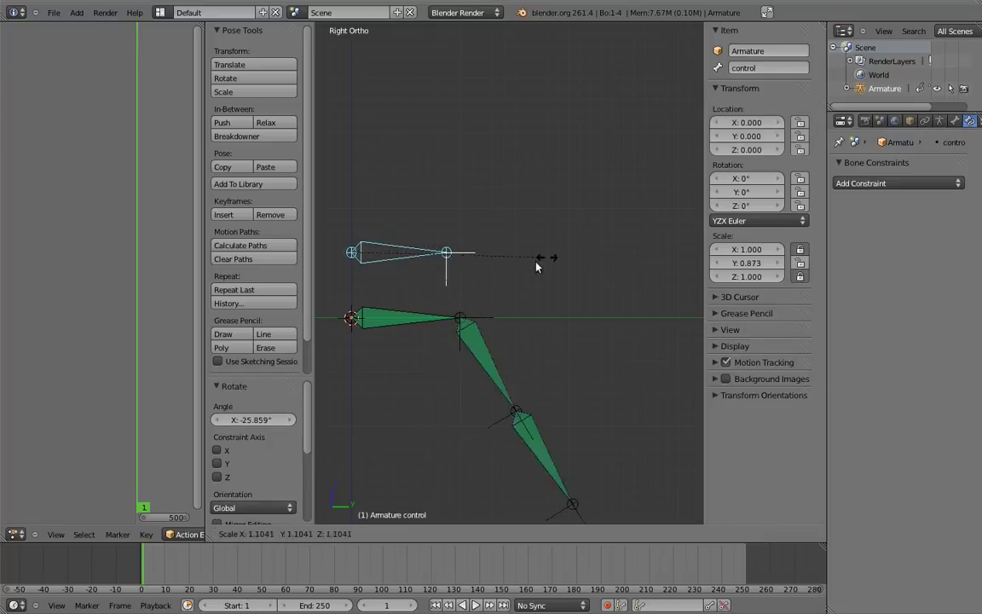
click(493, 276)
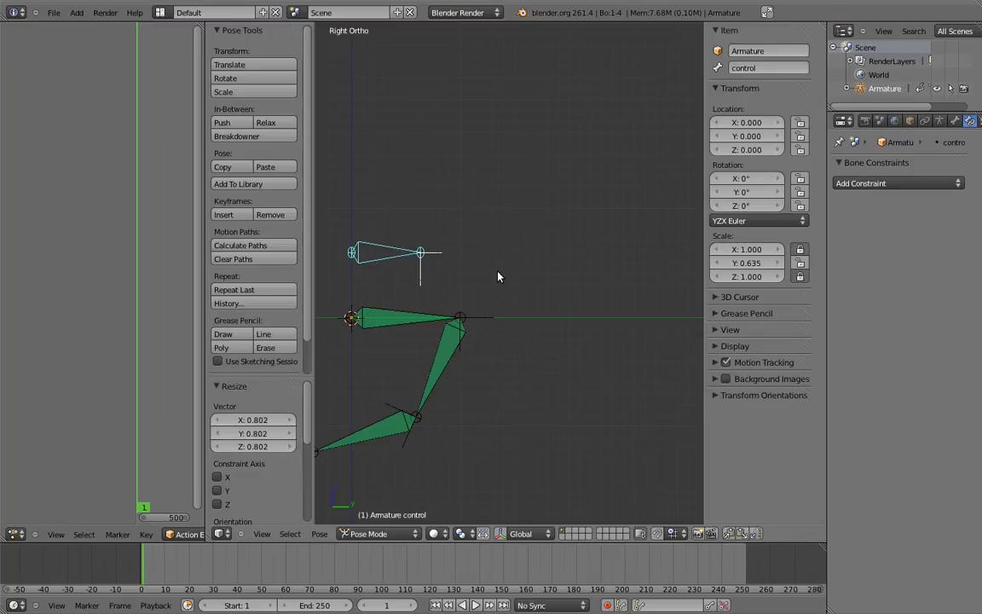
key(a)
key(a)
key(alt+s)
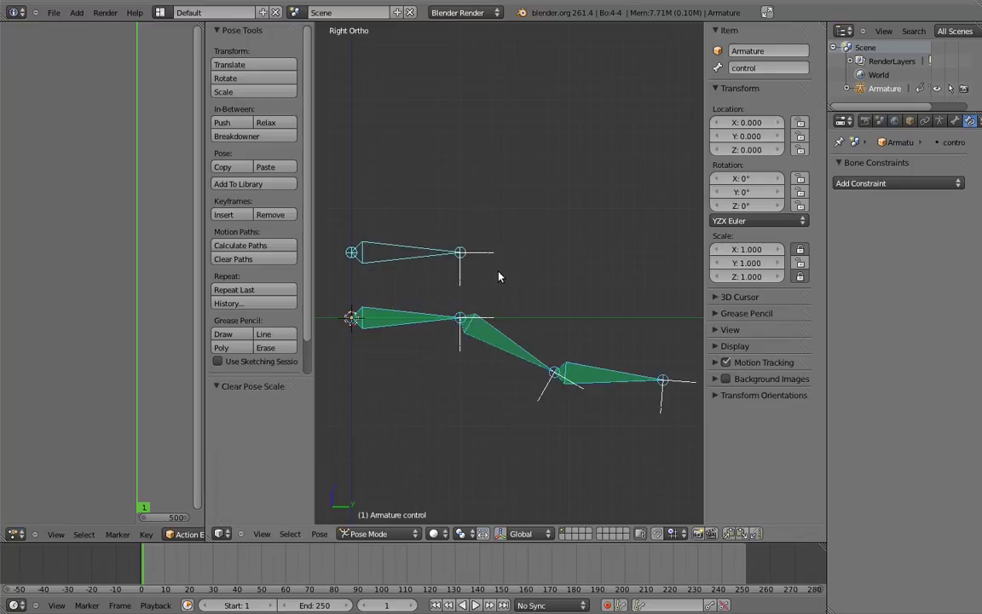
key(alt+r)
key(a)
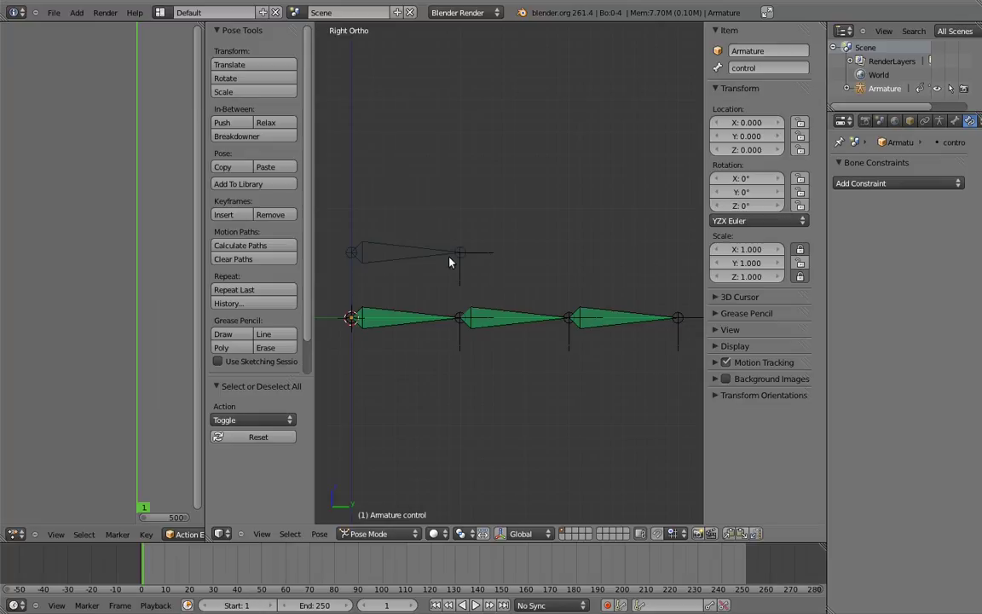
In Edit Mode, lengthen the control bone 2.2 along Y and lower it onto the finger chain
key(Tab)
scroll(460, 266, down, 2)
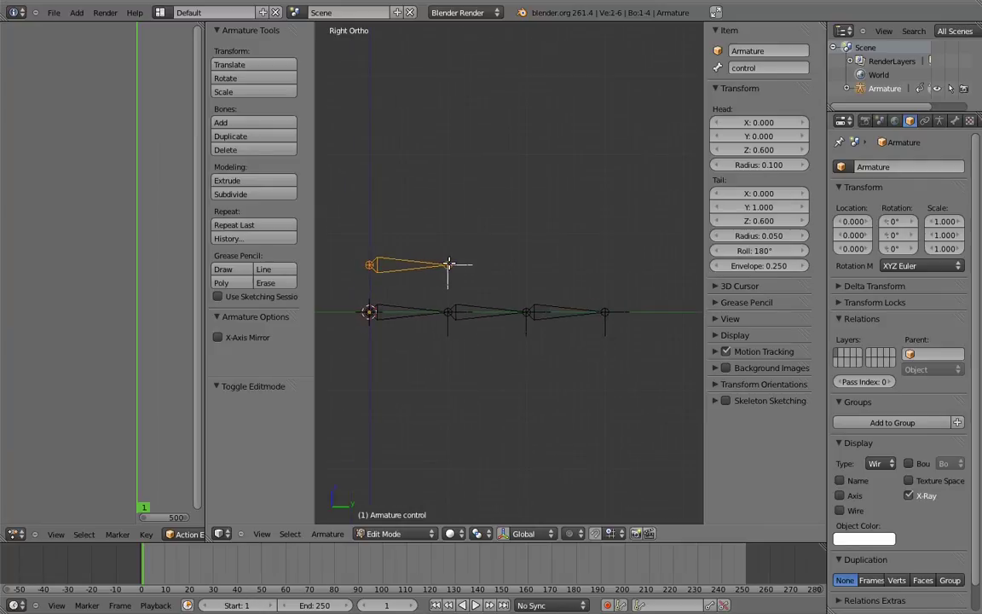
right_click(450, 263)
text(gy2.2)
key(Return)
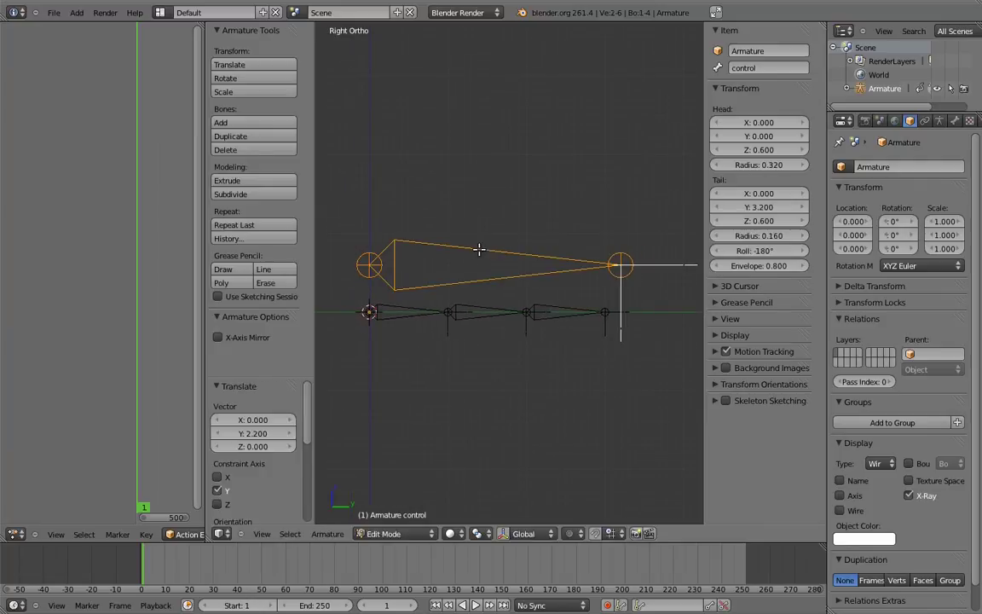
key(g)
key(z)
click(494, 269)
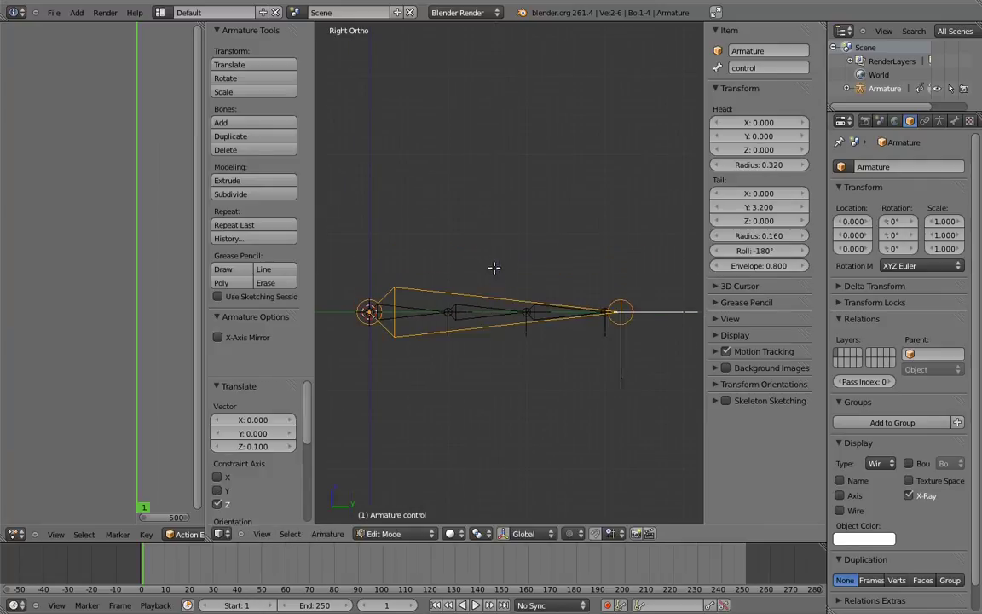
In Pose Mode, scale the control bone to 0.656 and rotate it 50.37° to test the curl
key(ctrl+Tab)
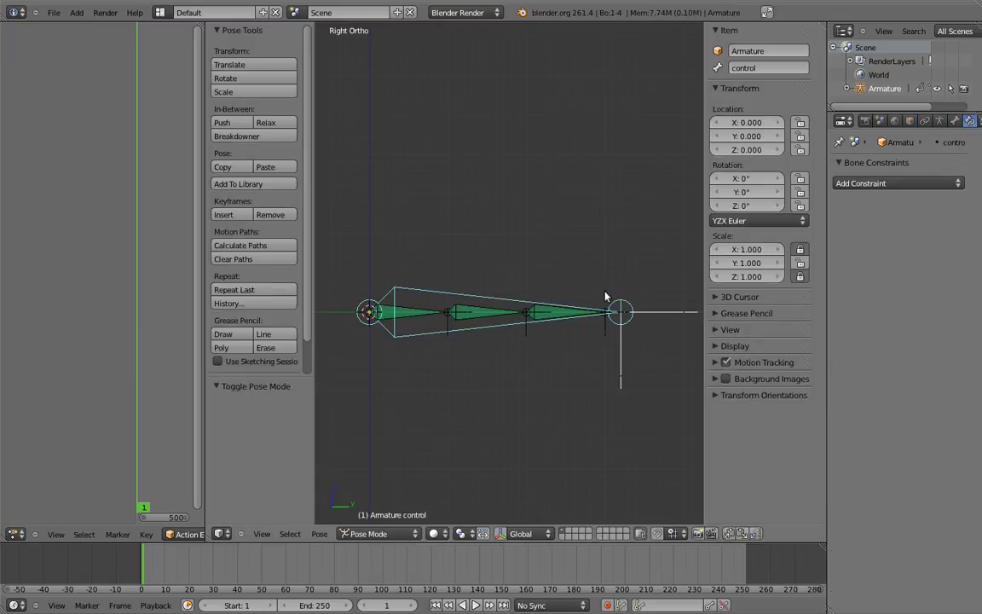
key(s)
click(533, 294)
key(r)
click(463, 417)
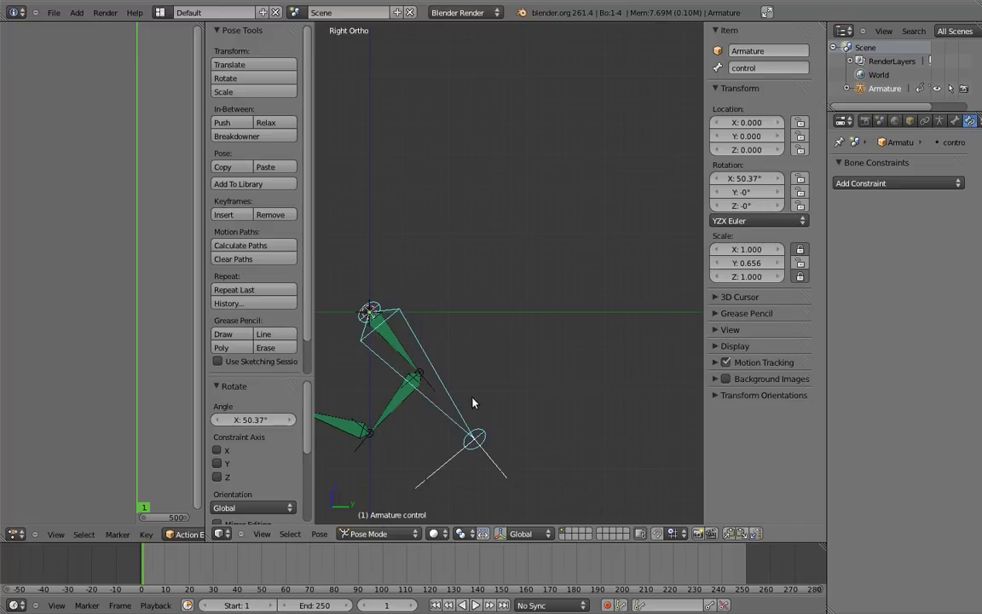